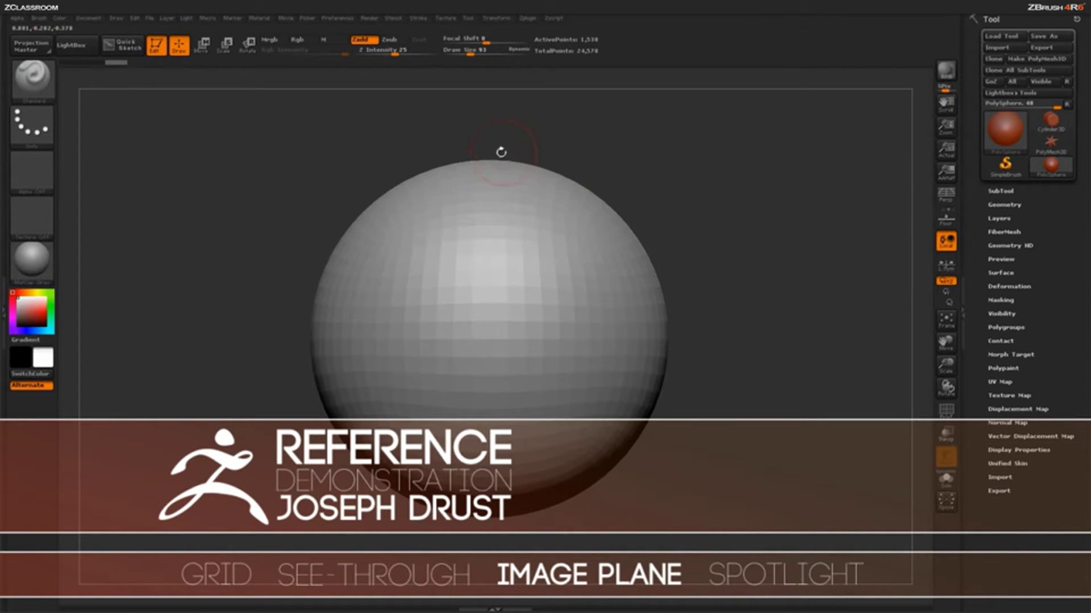
- Open the image plane settings with their reference views and switch the model to the Front view
left_click(449, 18)
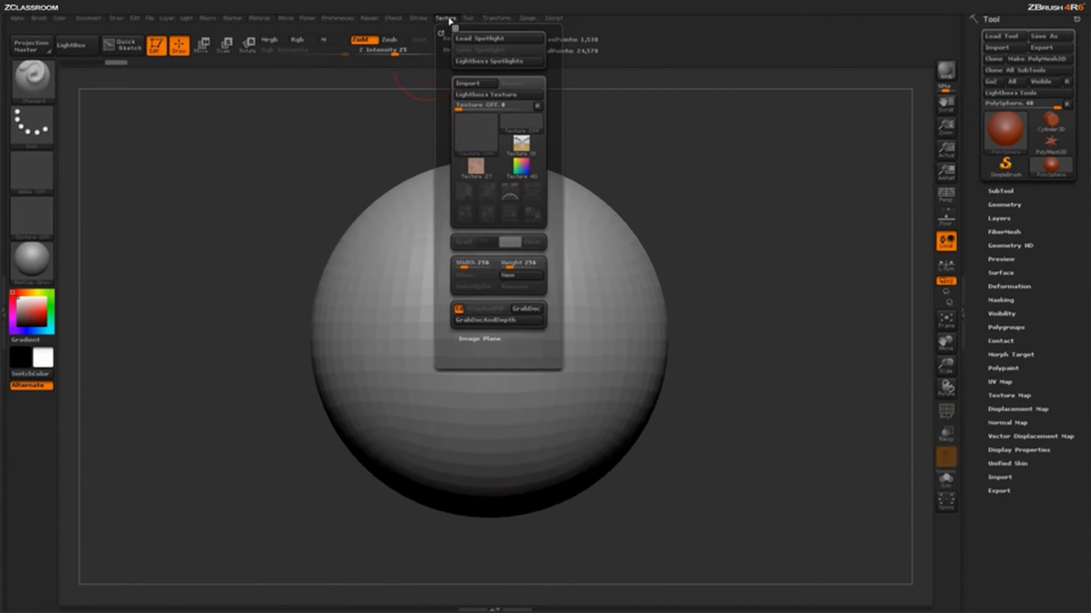
scroll(446, 283, "down", 1)
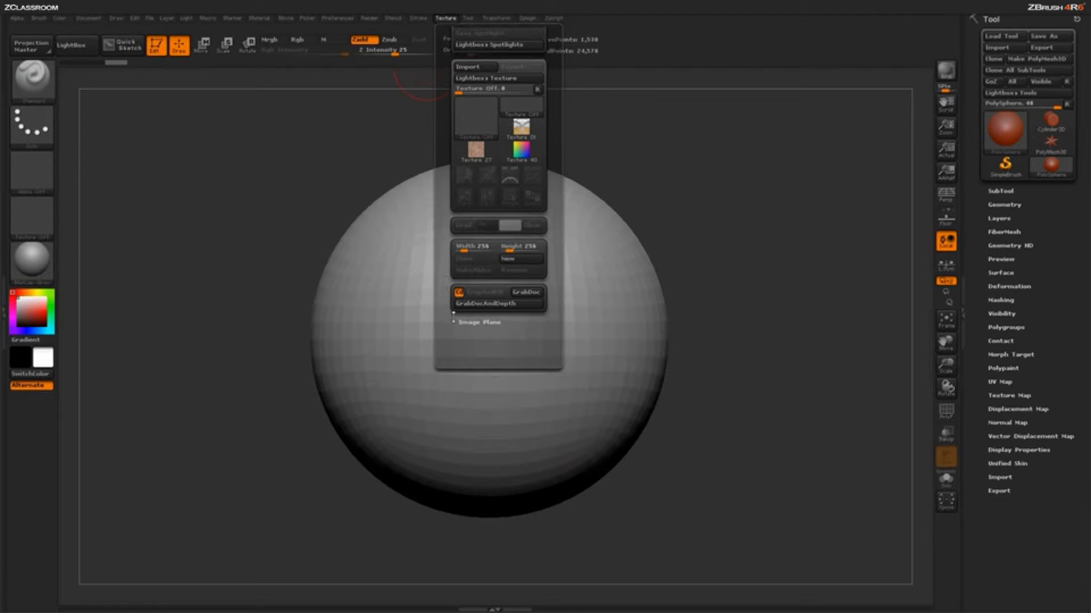
scroll(441, 356, "up", 1)
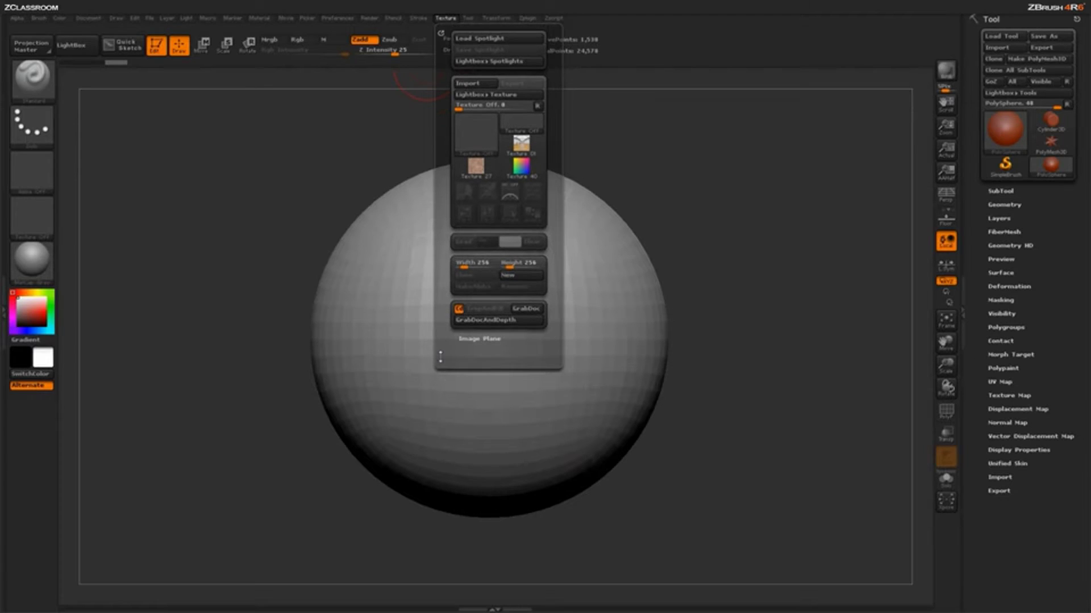
left_click(483, 339)
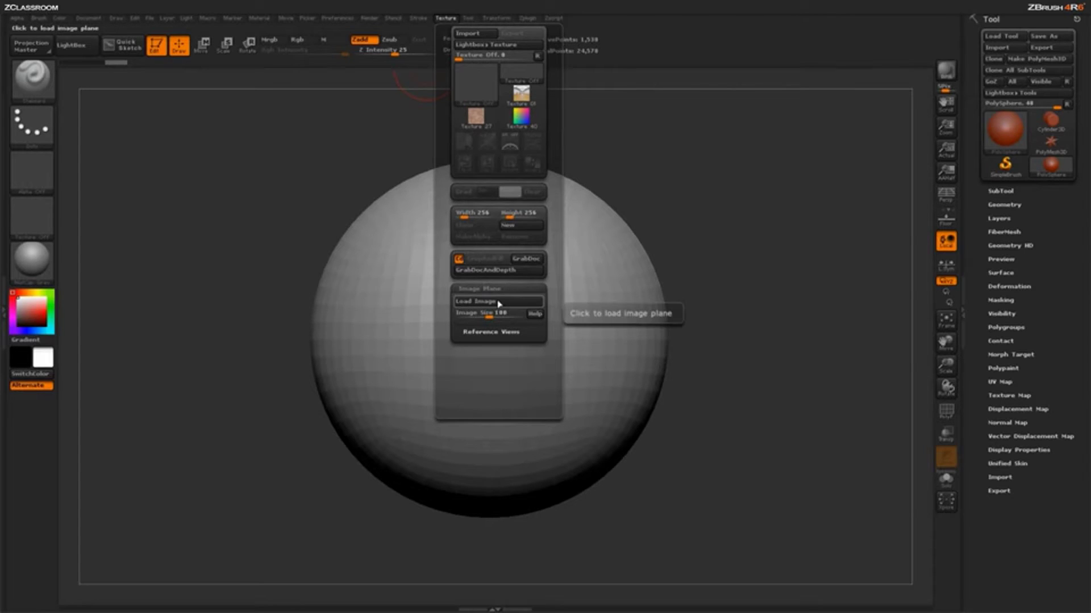
left_click(488, 331)
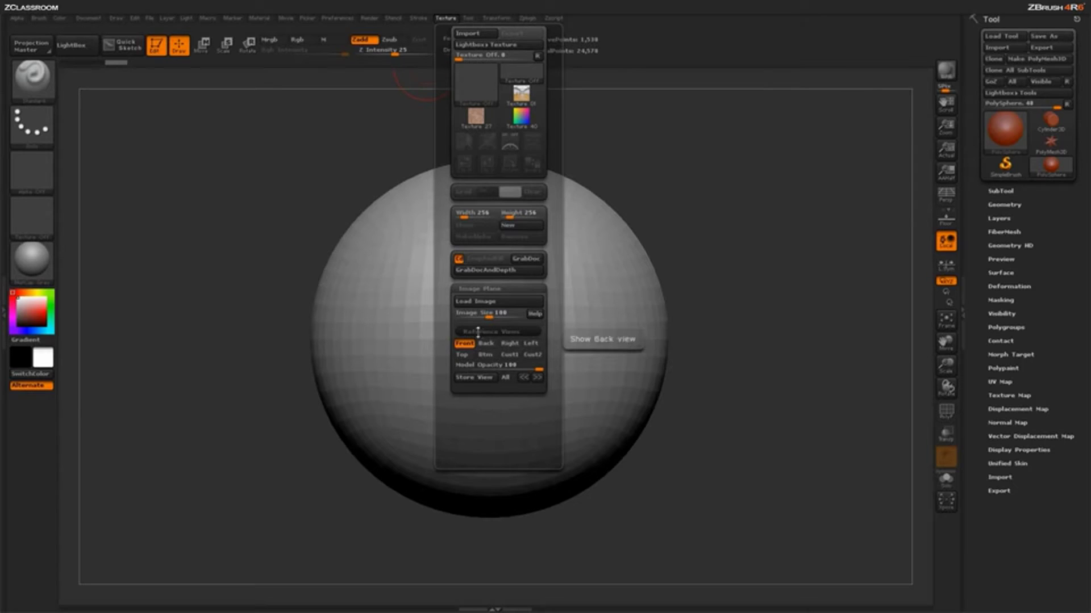
left_click_drag(448, 320, 450, 345)
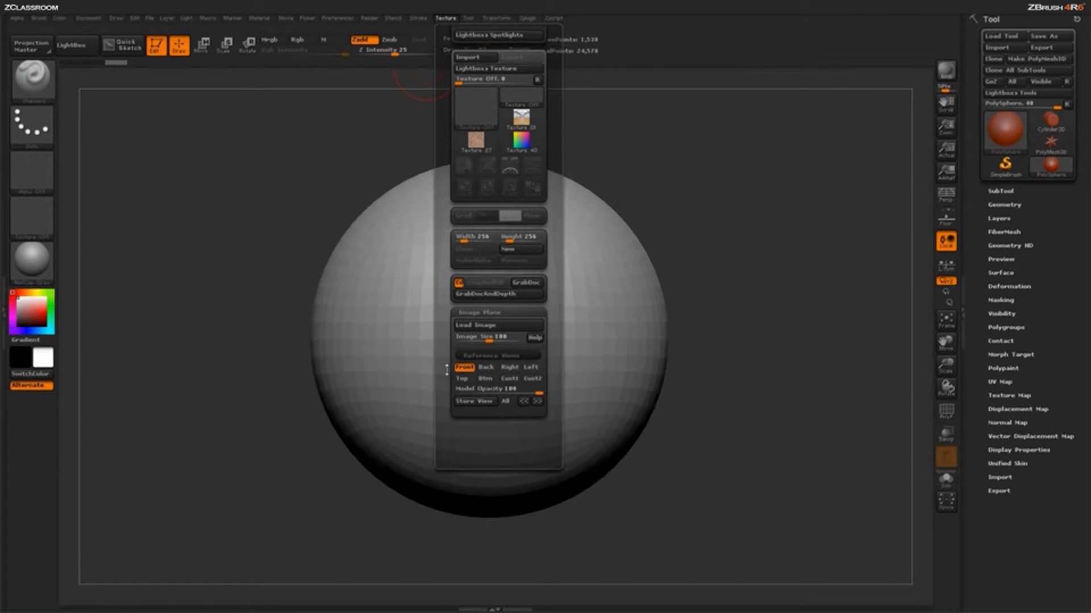
left_click_drag(444, 370, 444, 393)
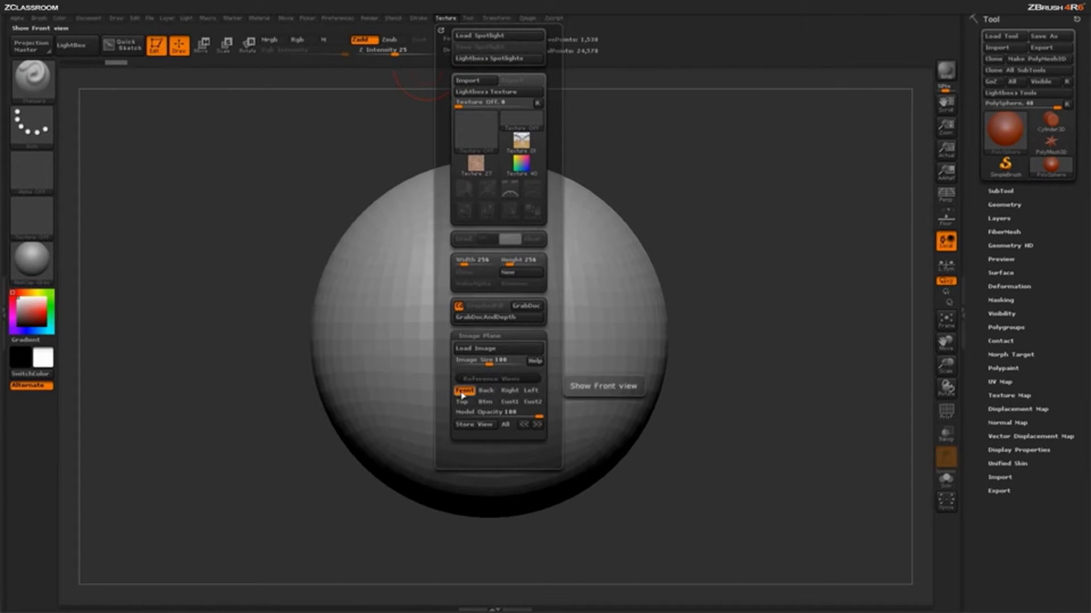
left_click(471, 395)
left_click(466, 393)
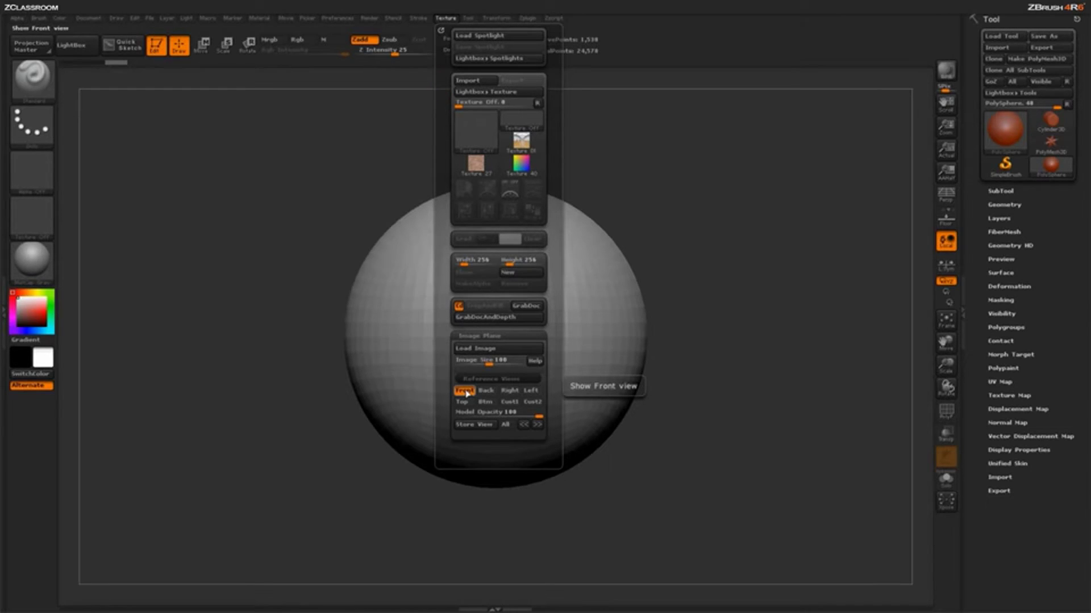
left_click(466, 393)
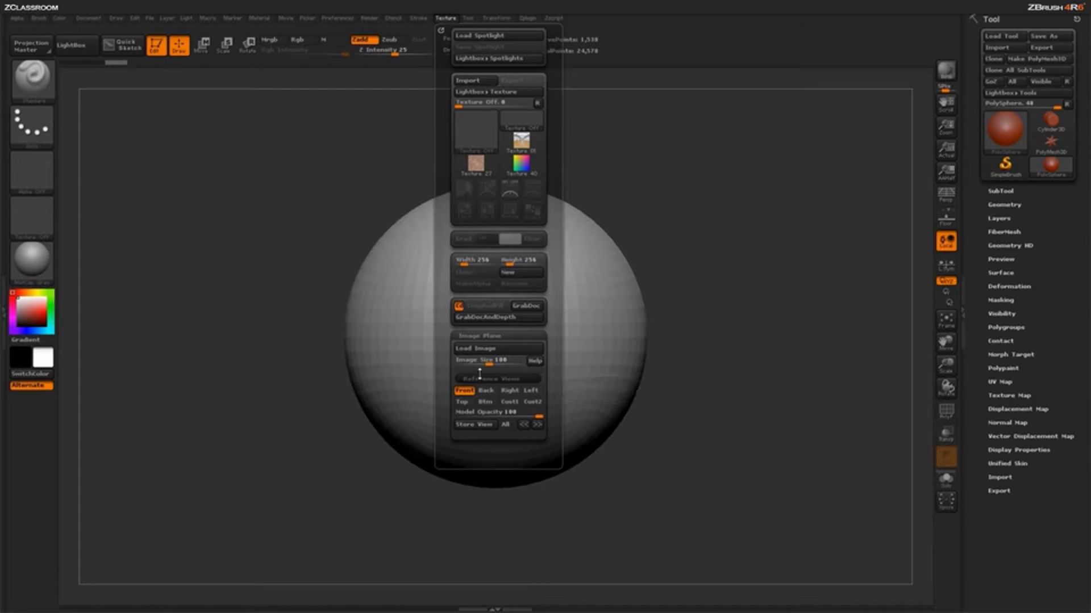
- Load the FireMan JPG from the artist's subfolder in the Reference folder as the image plane
left_click(497, 349)
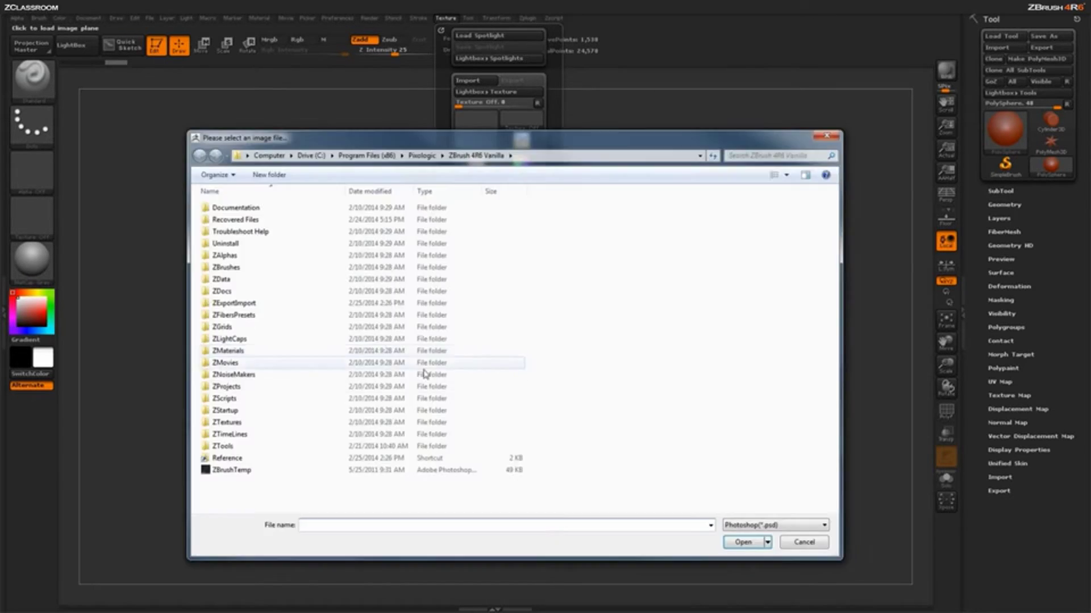
double_click(275, 459)
double_click(355, 256)
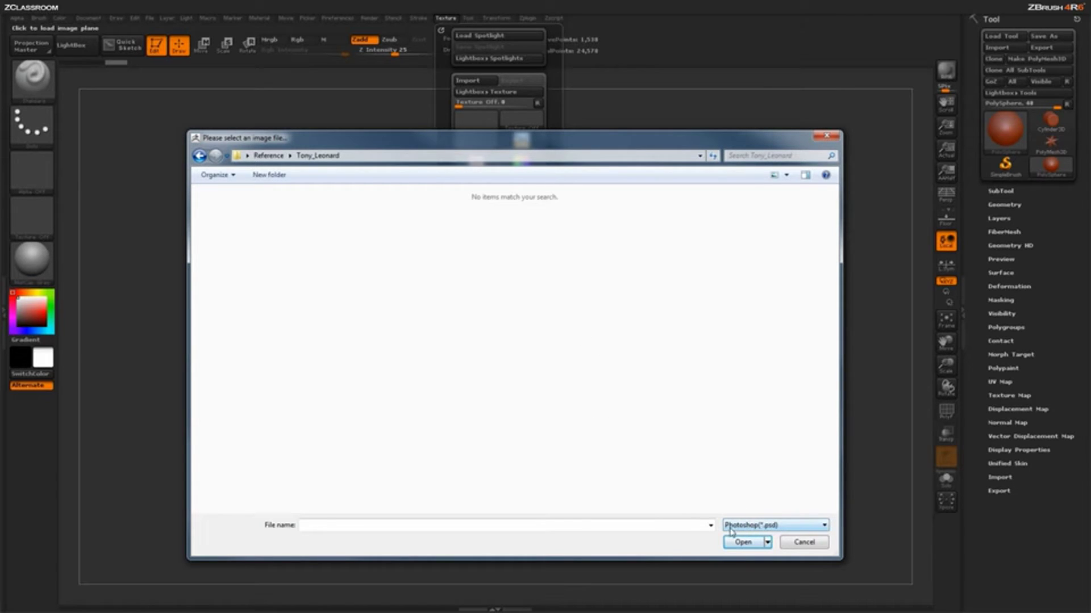
left_click(771, 528)
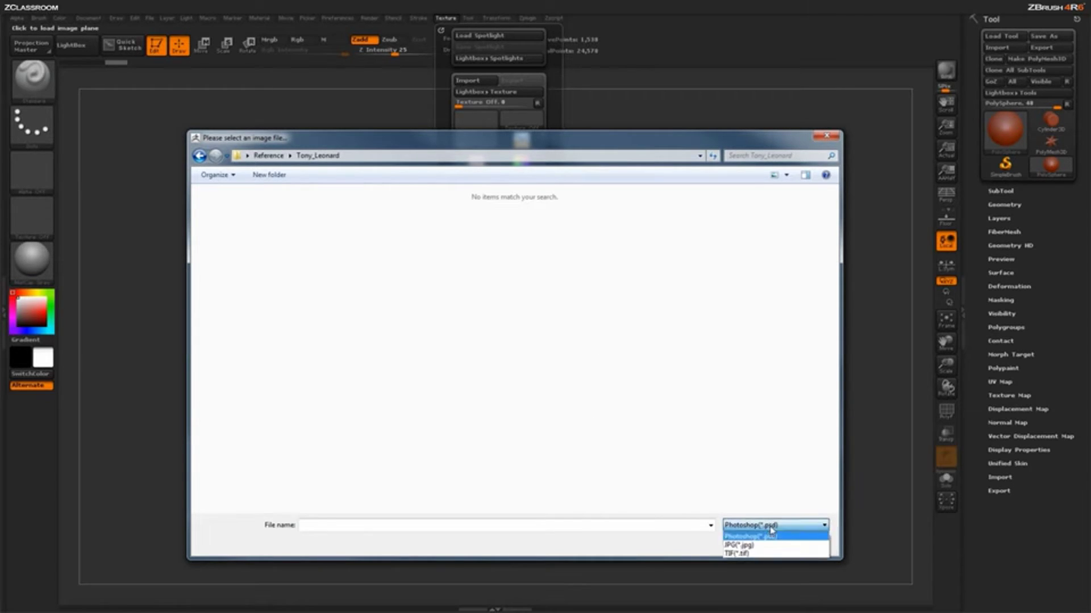
left_click(744, 545)
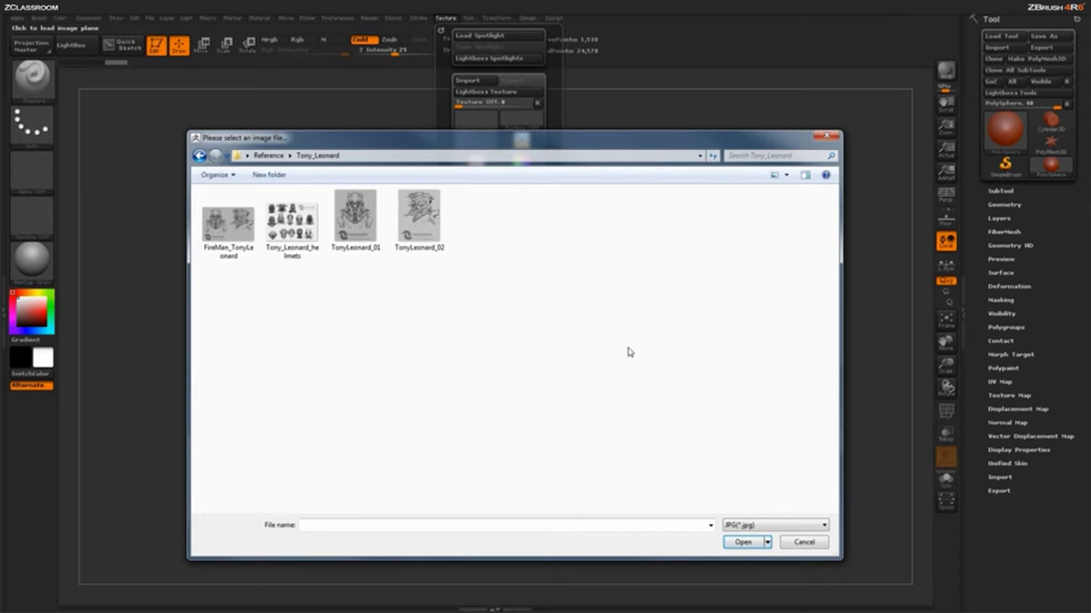
left_click(241, 230)
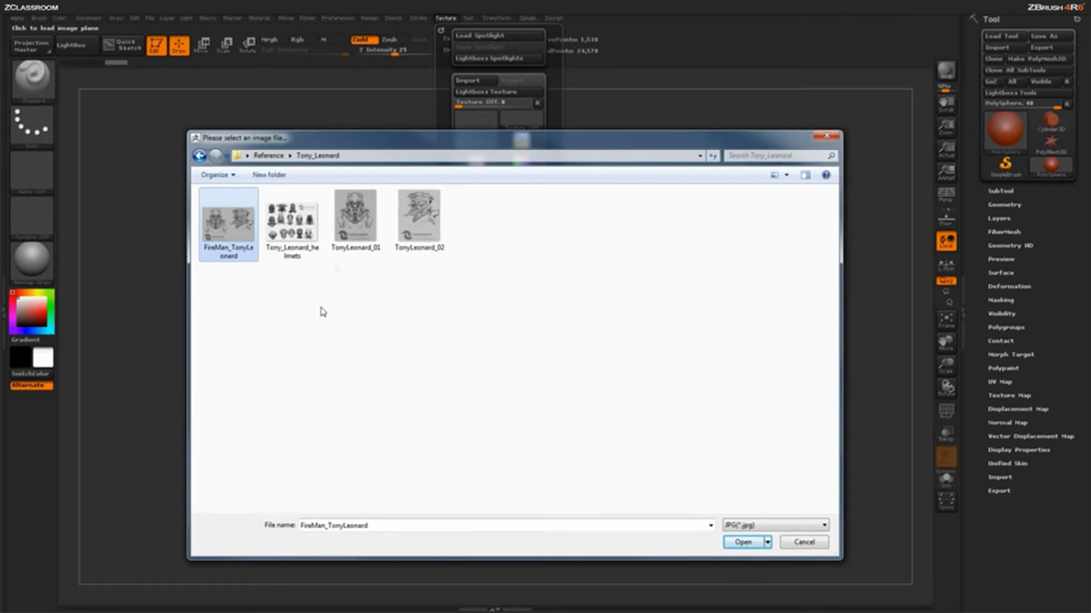
double_click(235, 227)
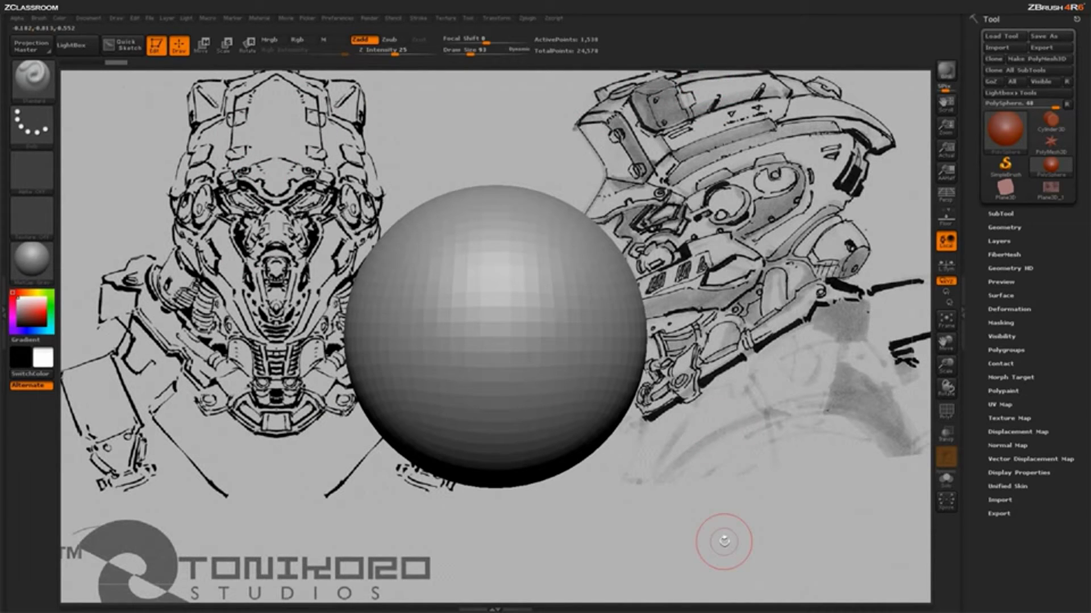
- Set the image plane's size to 80 and reload it with the imported FireMan texture
left_click(445, 19)
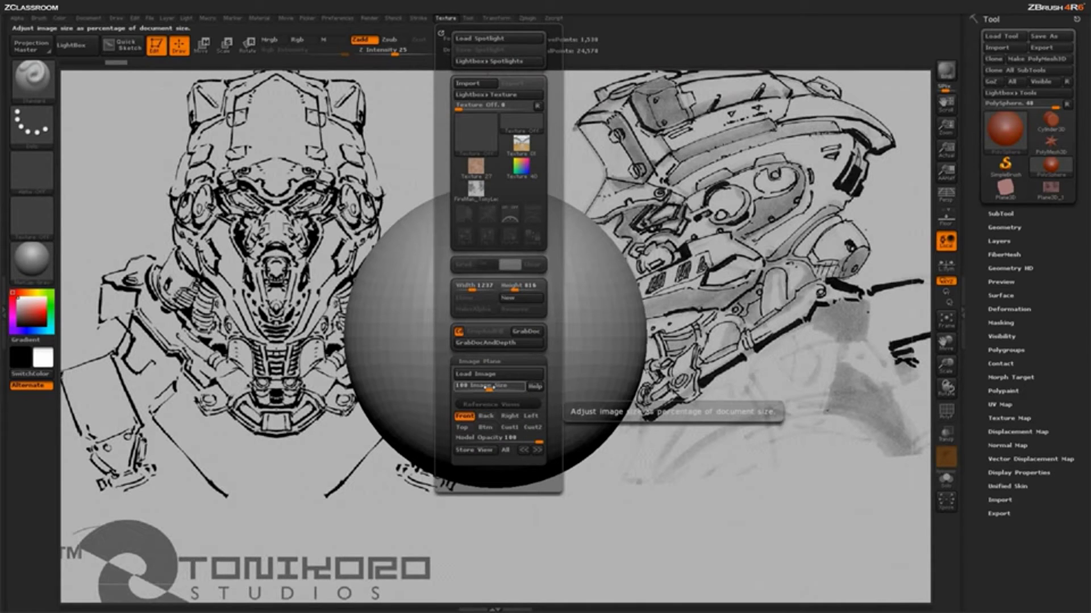
left_click(489, 389)
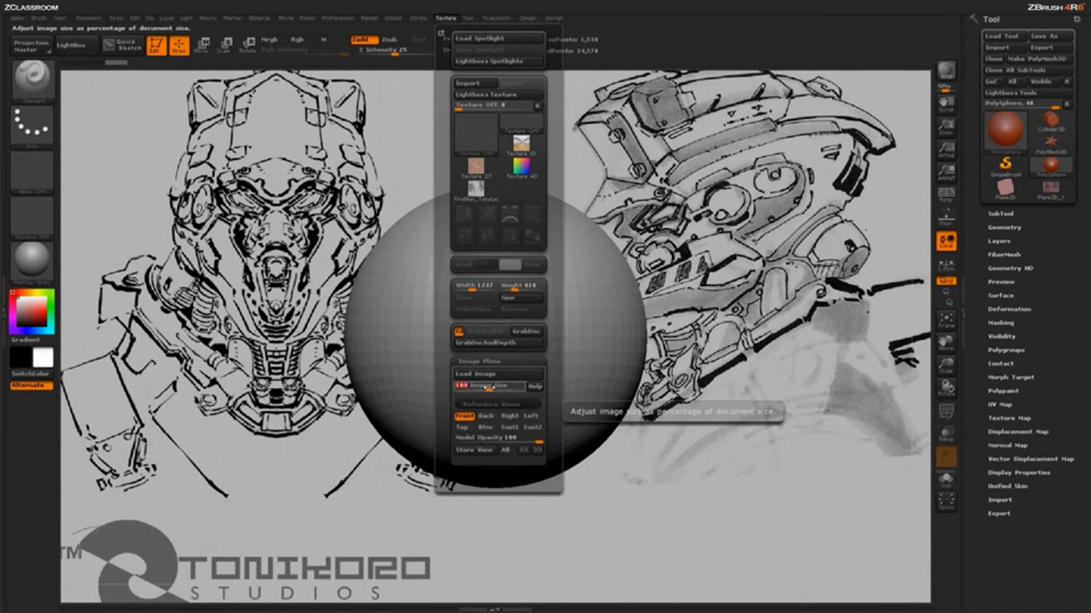
type("80")
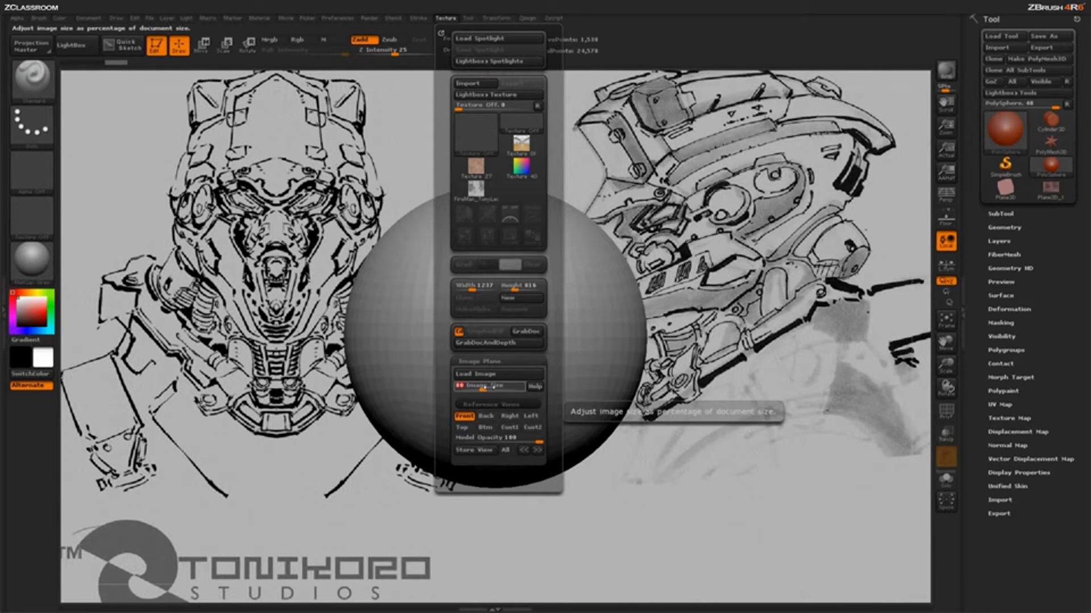
mouse_move(474, 199)
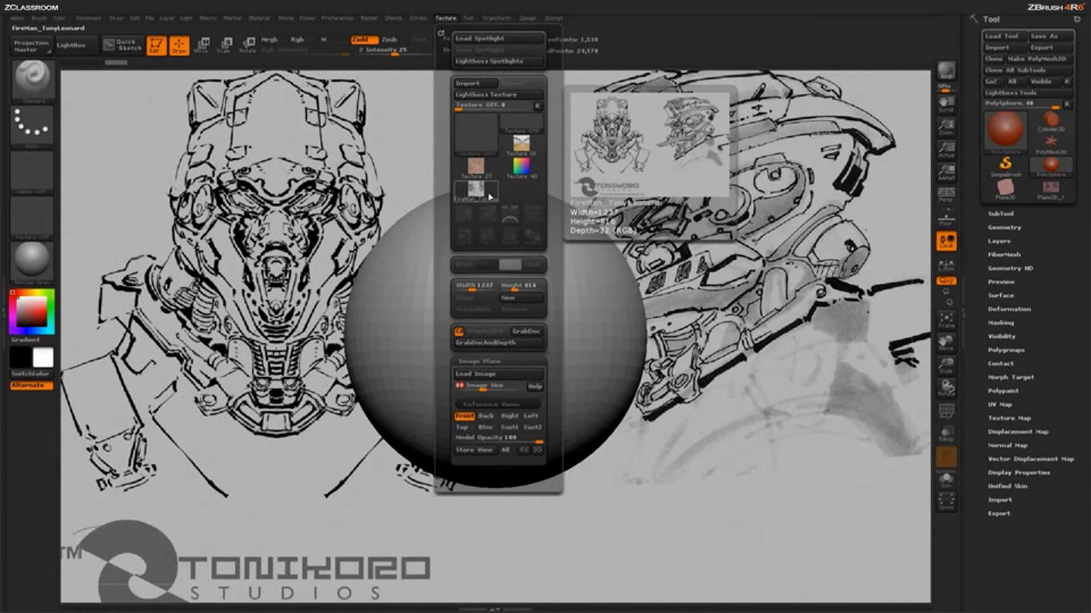
left_click(476, 193)
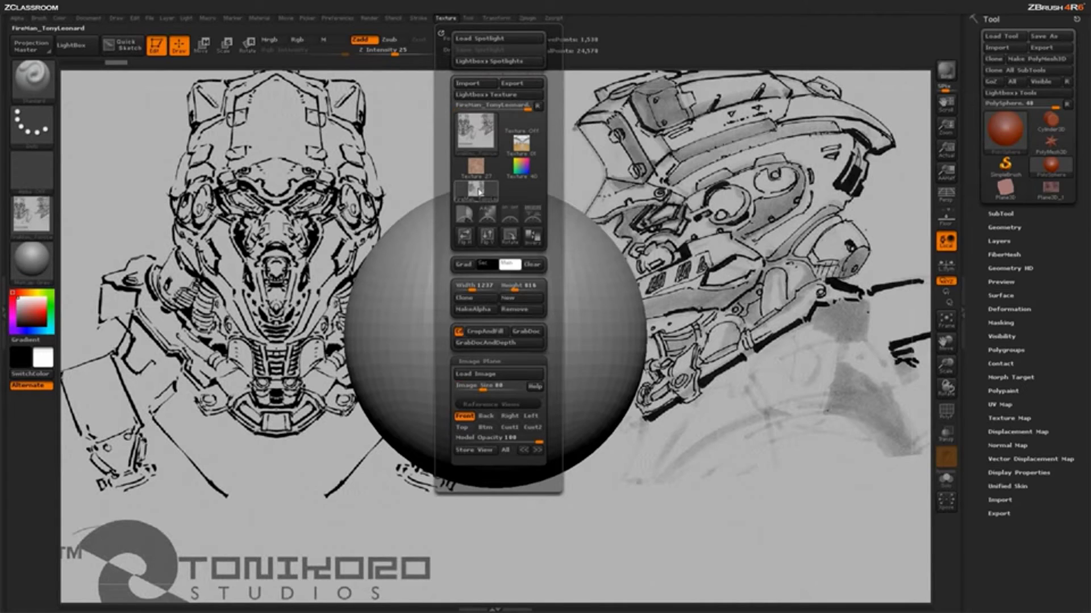
left_click(492, 375)
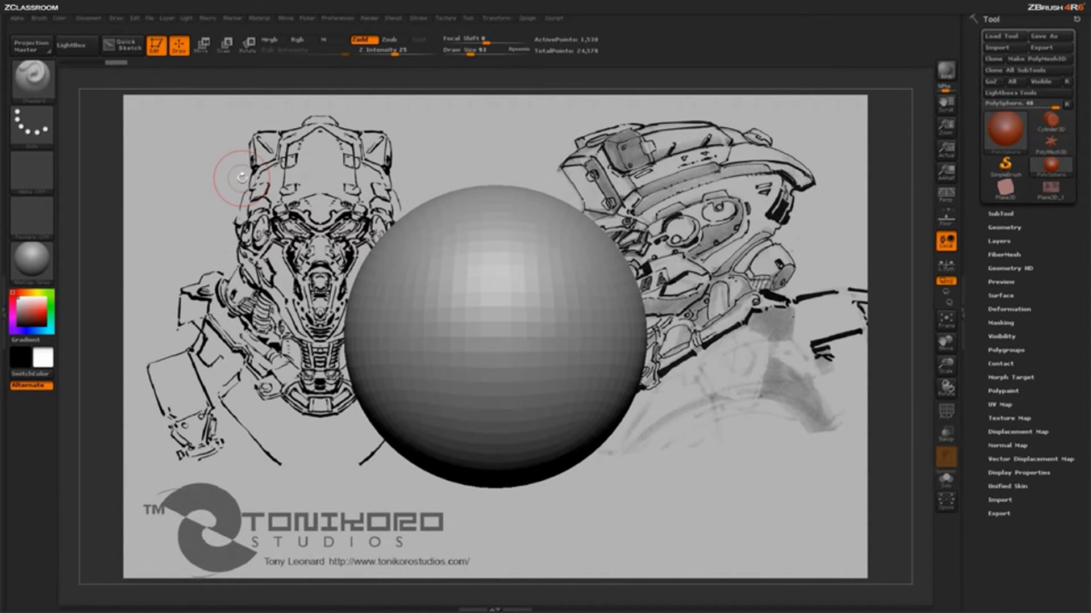
- Turn on antialiasing for the FireMan texture, reload it as the image plane, and reselect the texture
left_click(446, 18)
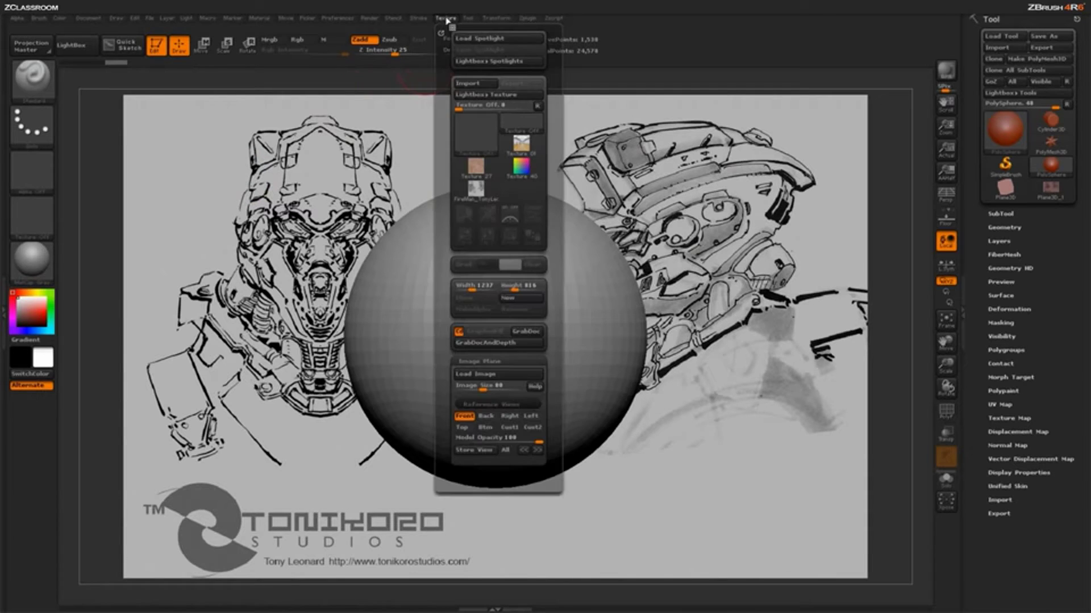
left_click(482, 195)
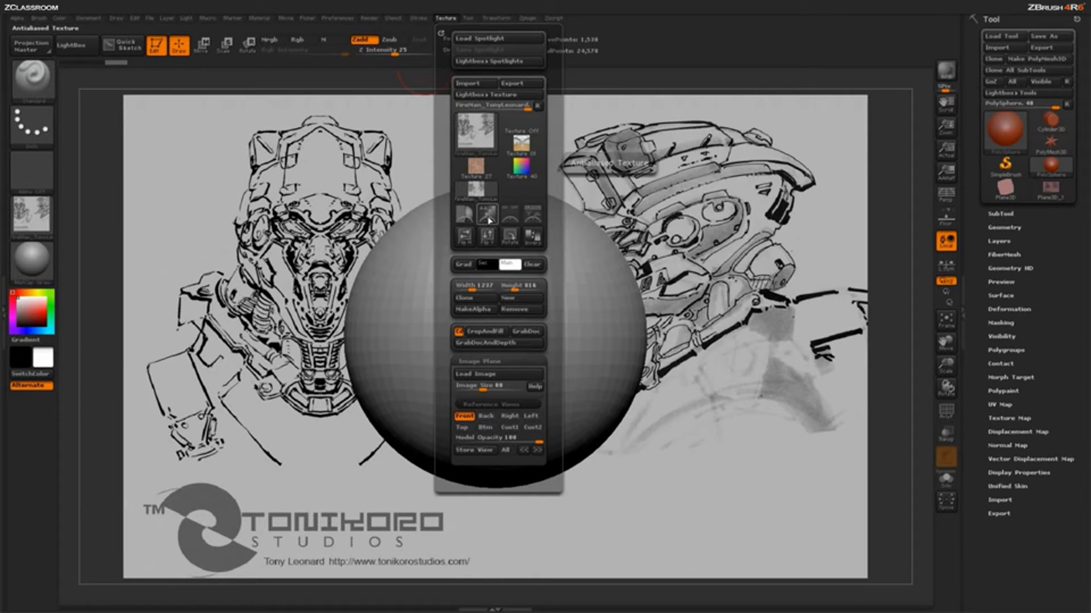
left_click(487, 214)
left_click(480, 375)
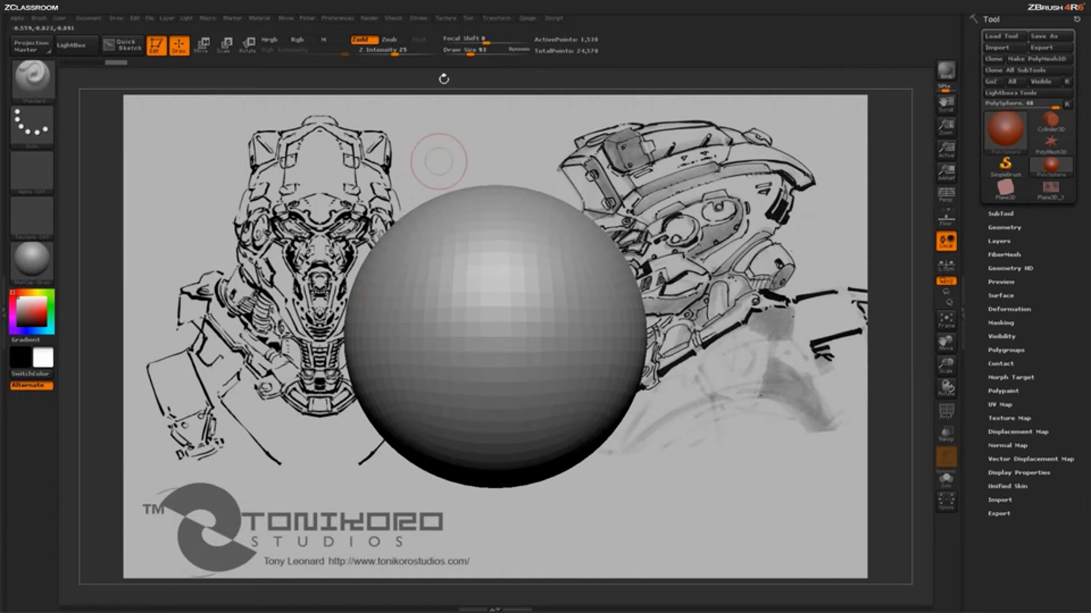
left_click(446, 17)
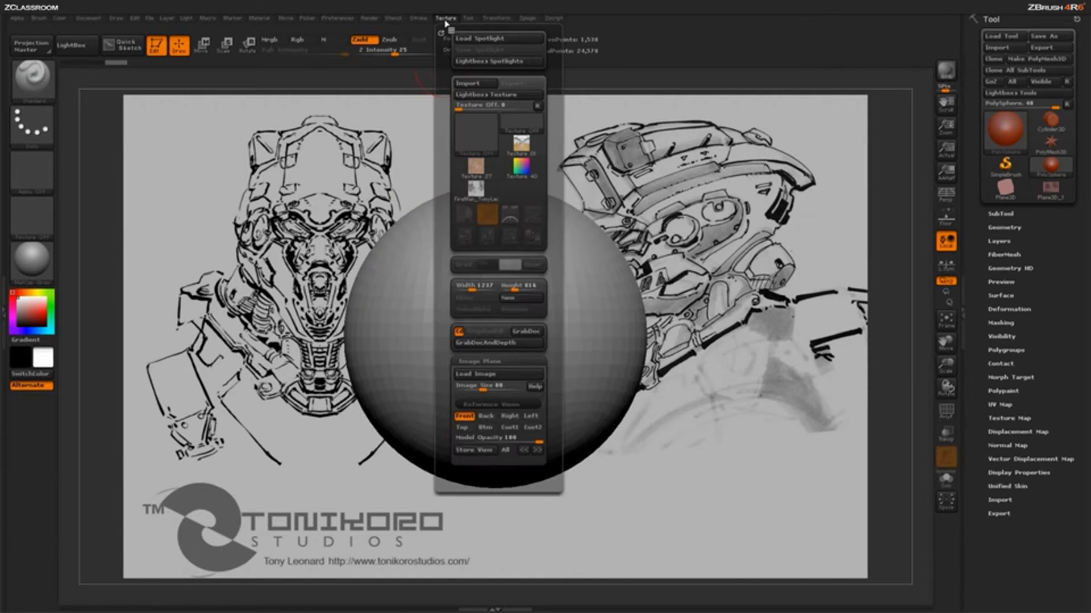
left_click(481, 199)
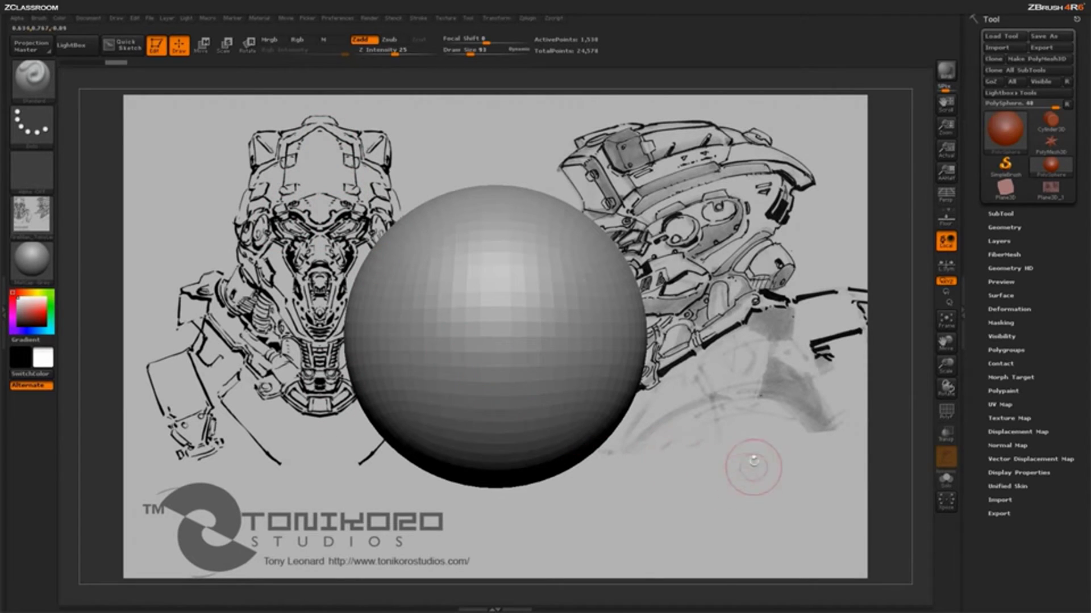
- Move the sphere over the front-view head drawing and store this placement as the Front reference view
left_click_drag(785, 478, 611, 409, "alt")
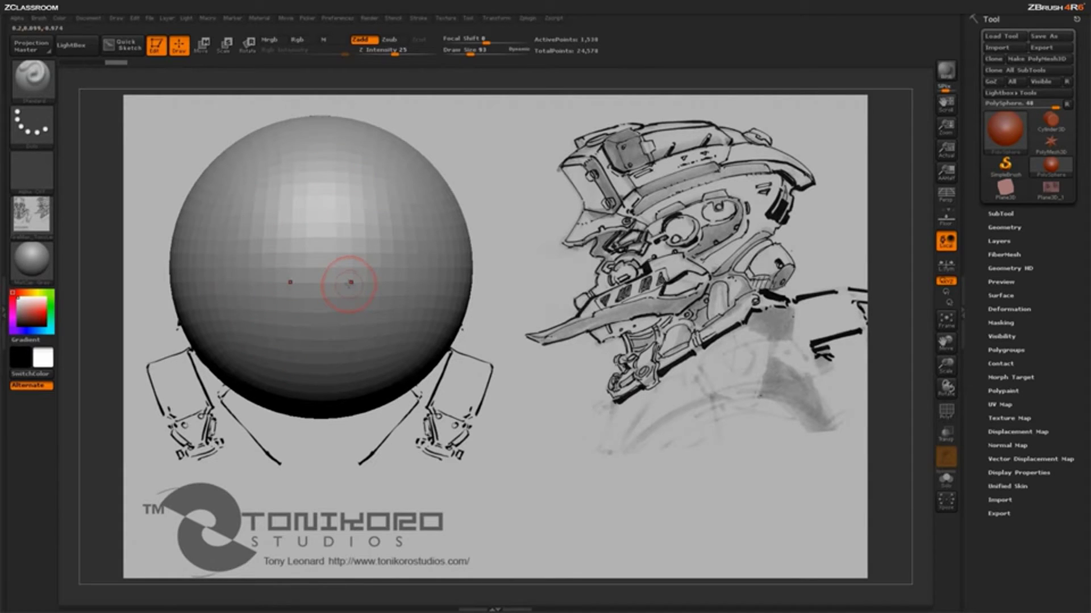
left_click(445, 17)
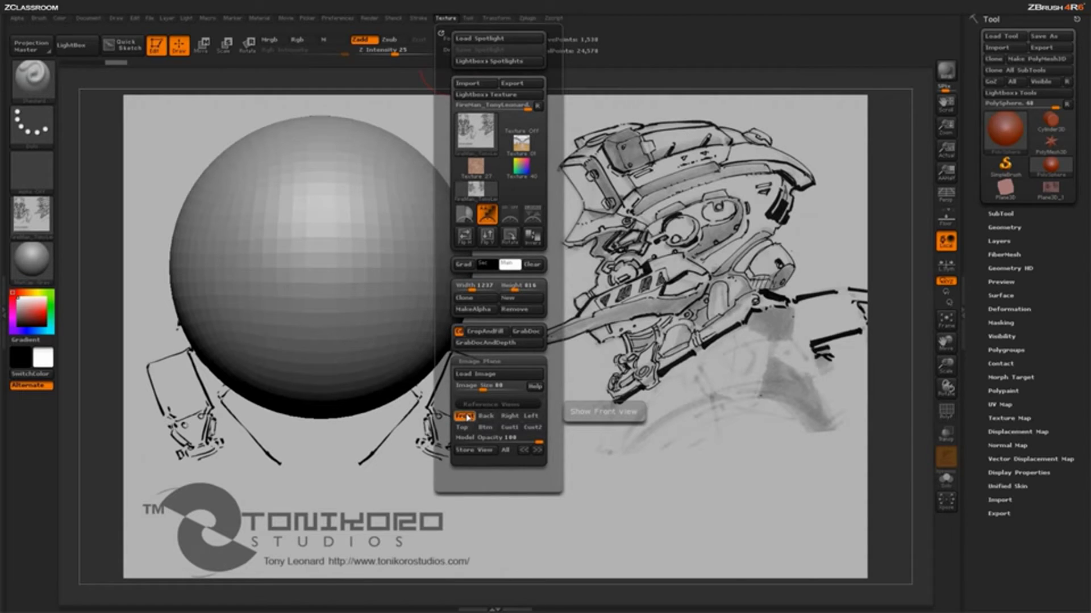
left_click(465, 418)
left_click(484, 451)
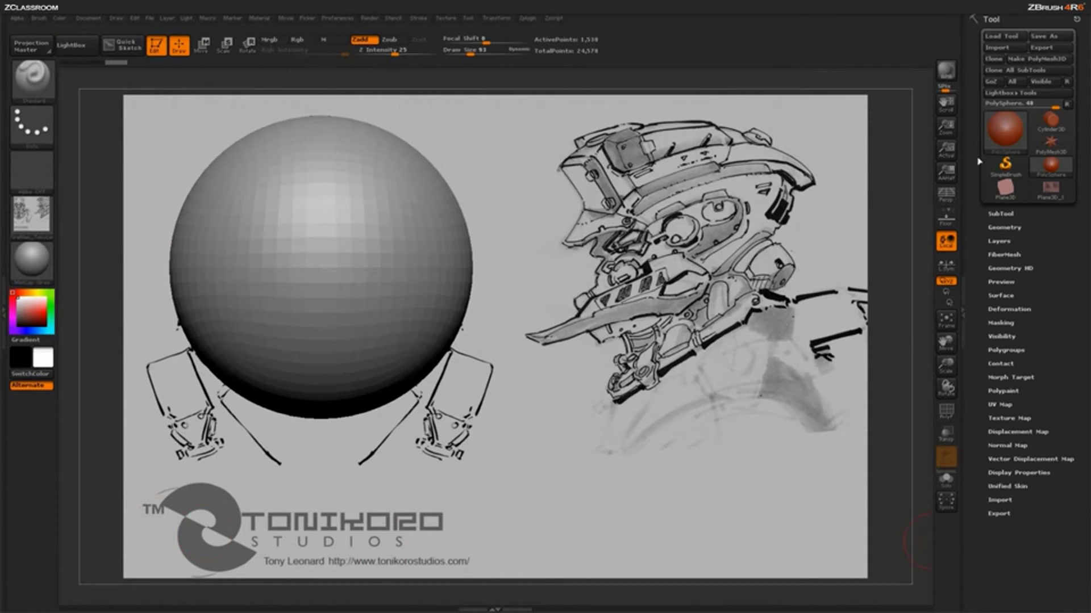
- Switch to the Left reference view and load the FireMan texture as its image plane
left_click(448, 18)
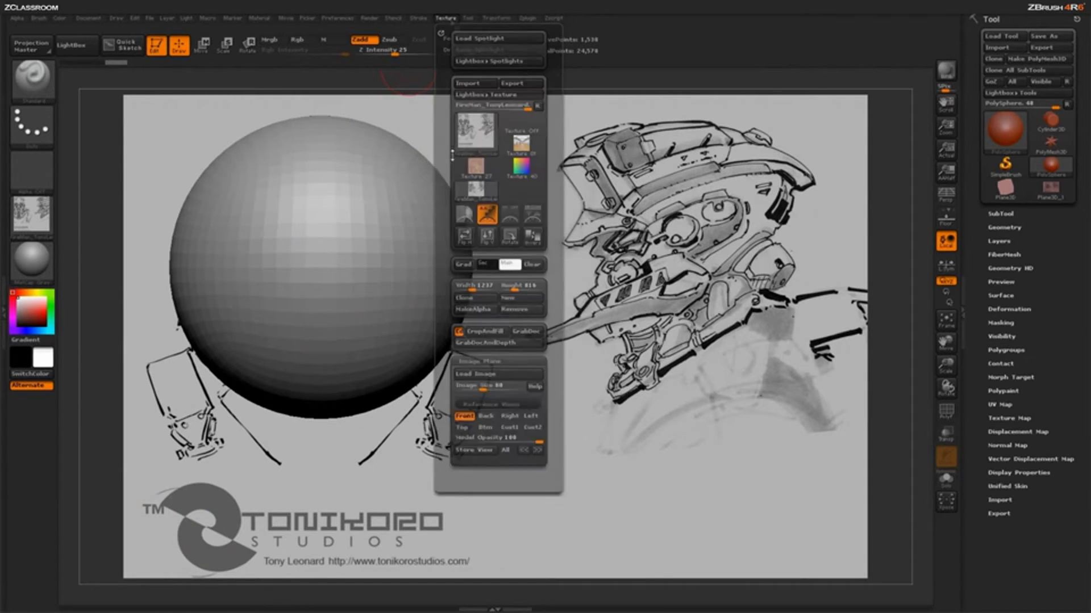
left_click(536, 420)
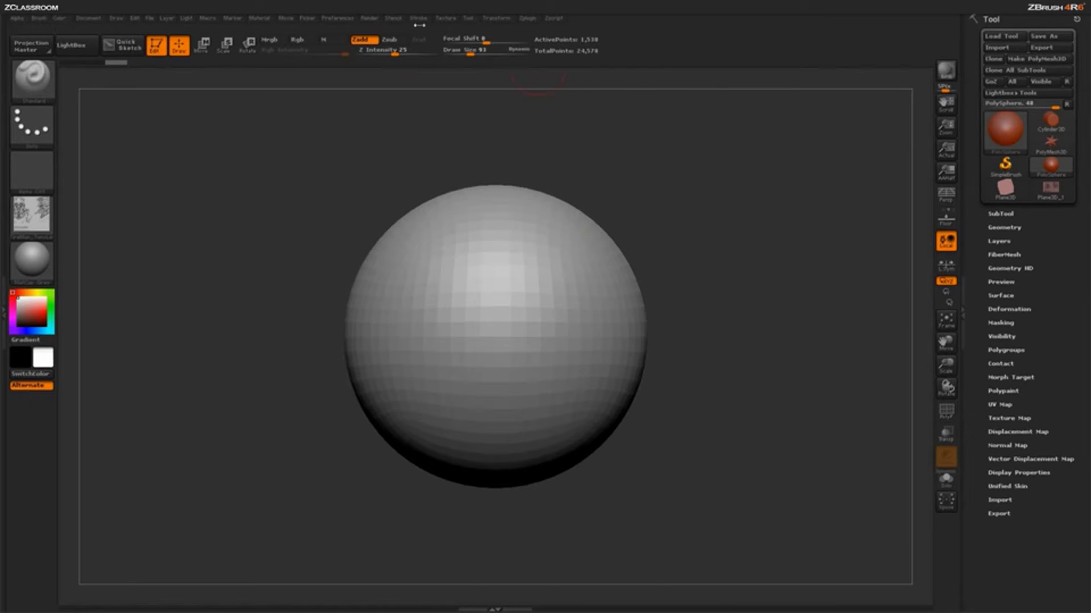
left_click(445, 18)
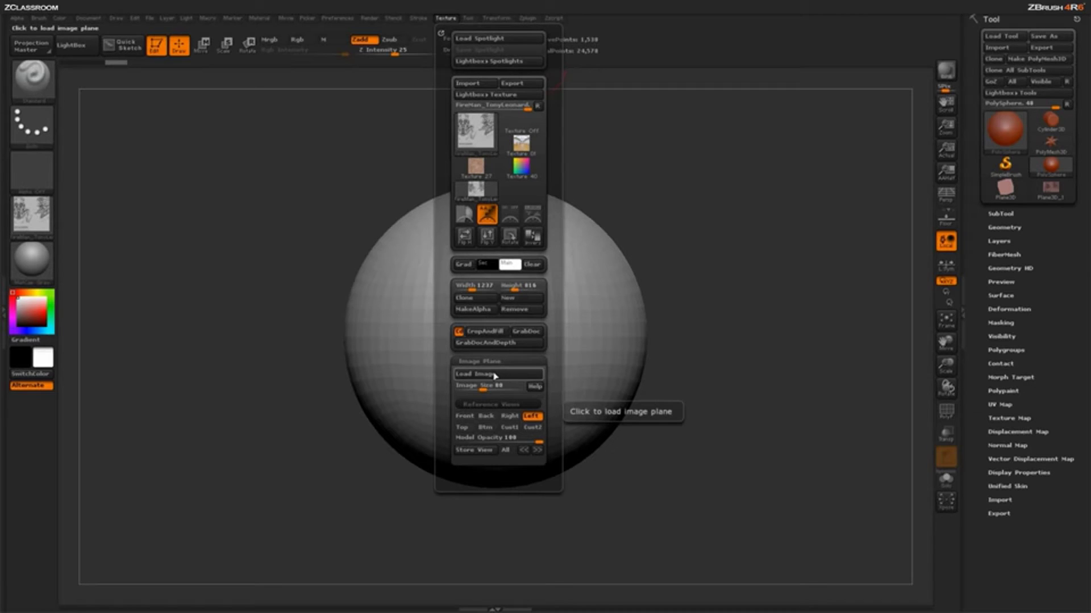
left_click(476, 198)
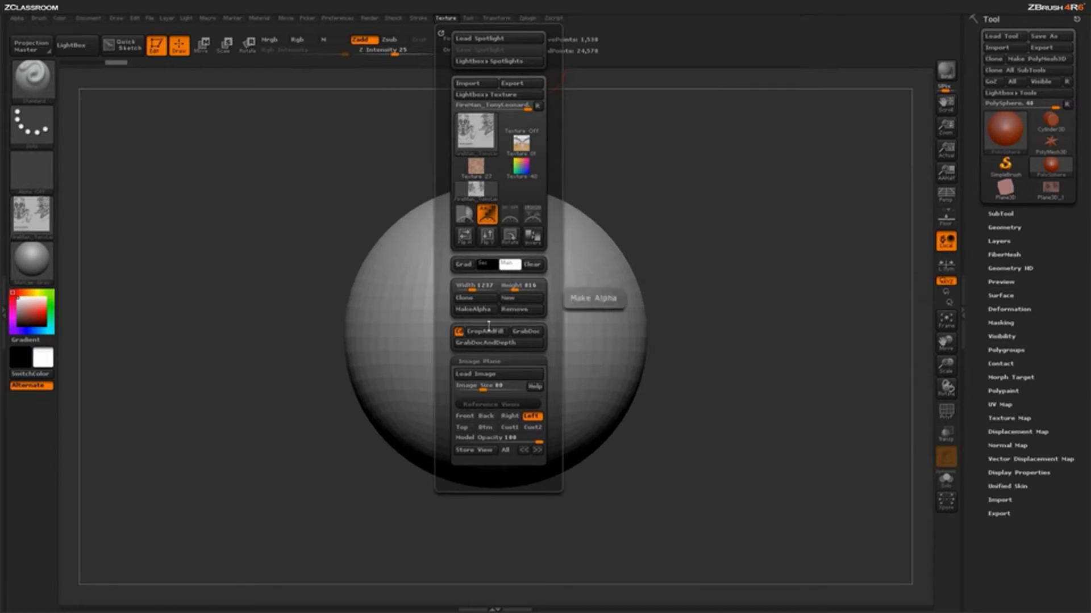
left_click(499, 375)
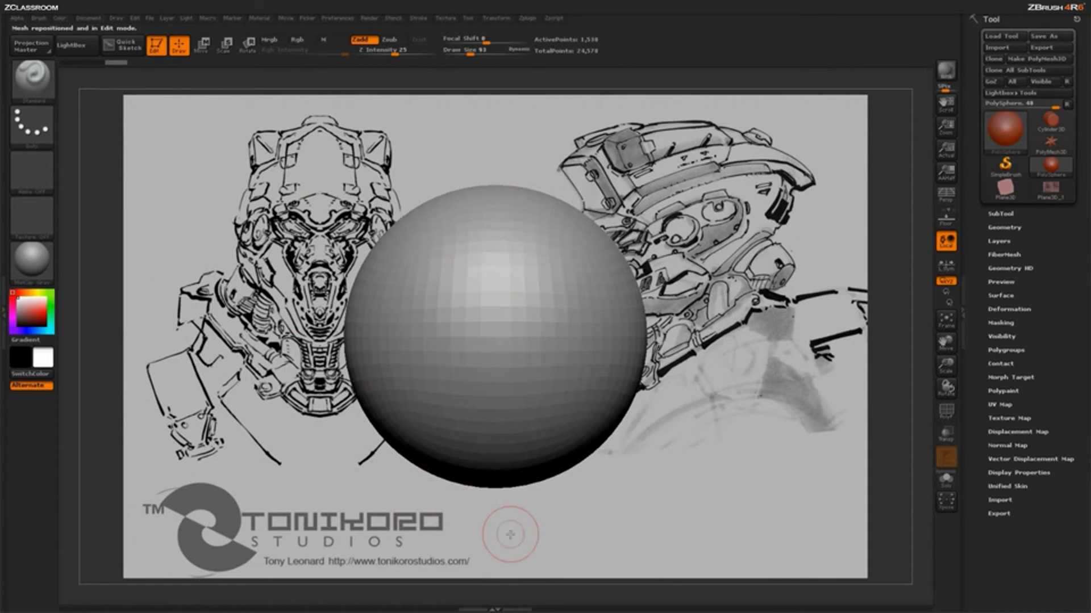
- Move the sphere over the side-view head drawing and store this placement as the Left reference view
left_click_drag(512, 533, 703, 448, "alt")
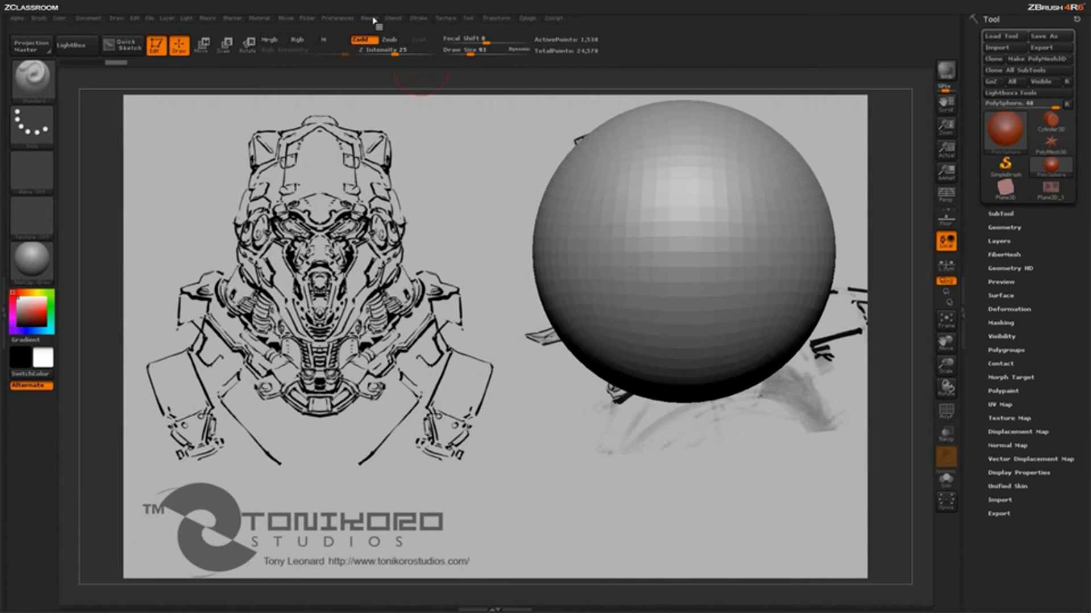
left_click(446, 18)
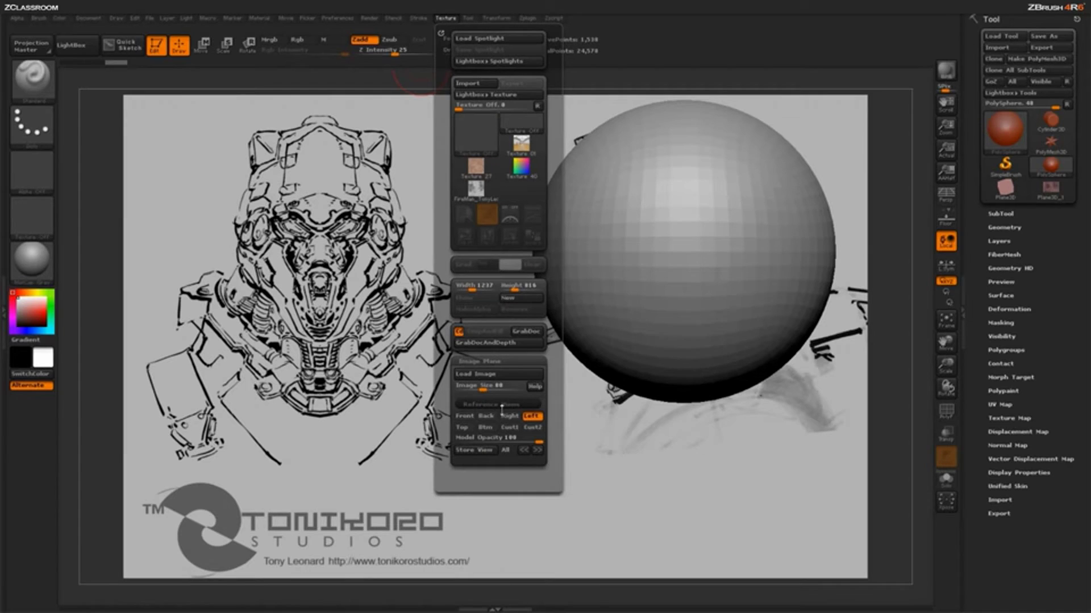
left_click(484, 451)
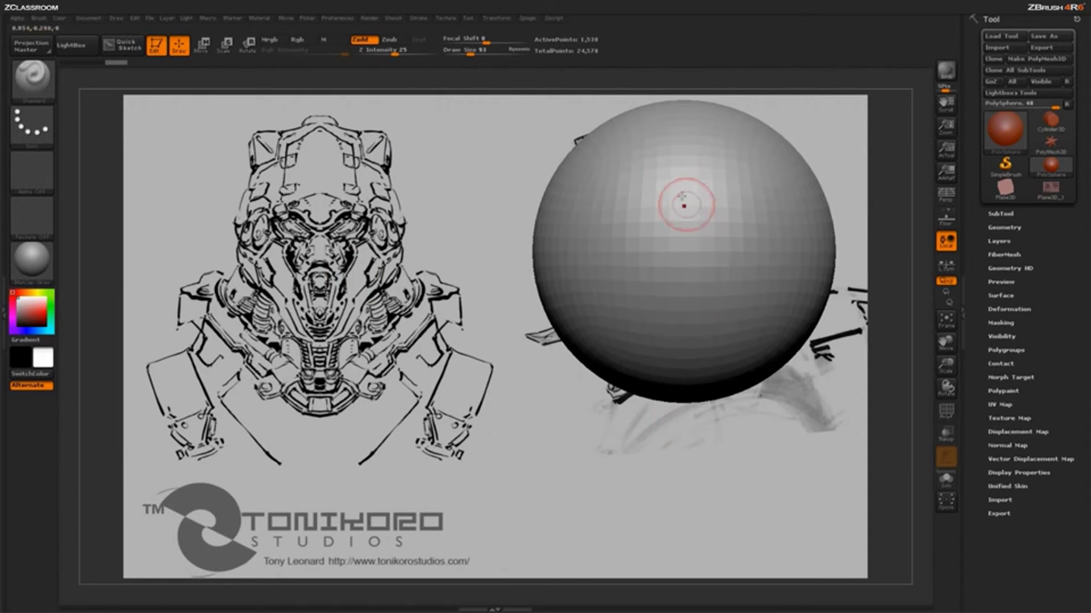
left_click(451, 21)
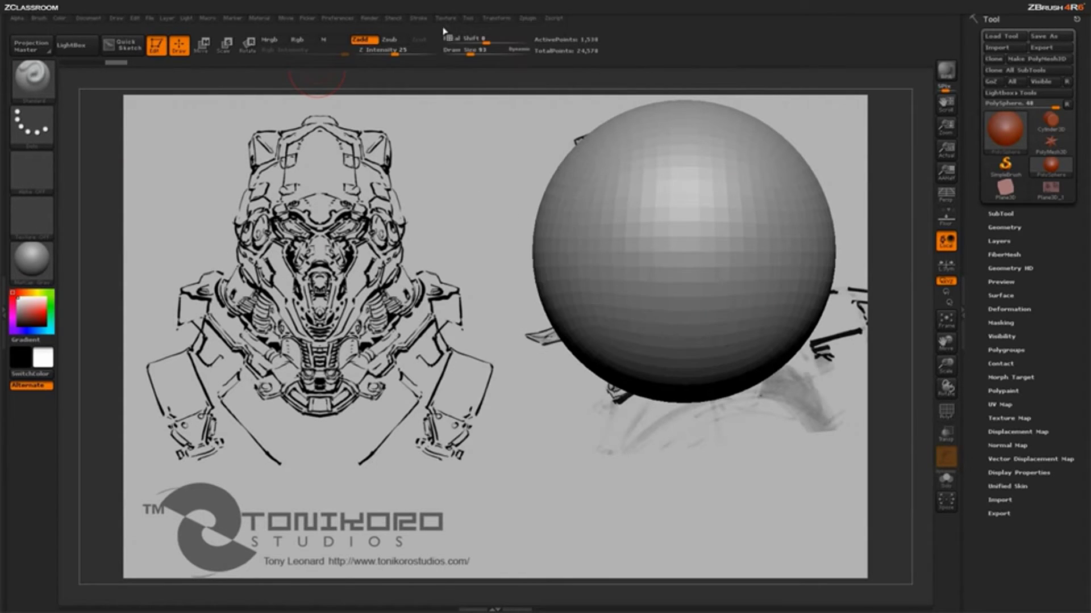
left_click(447, 19)
left_click(450, 18)
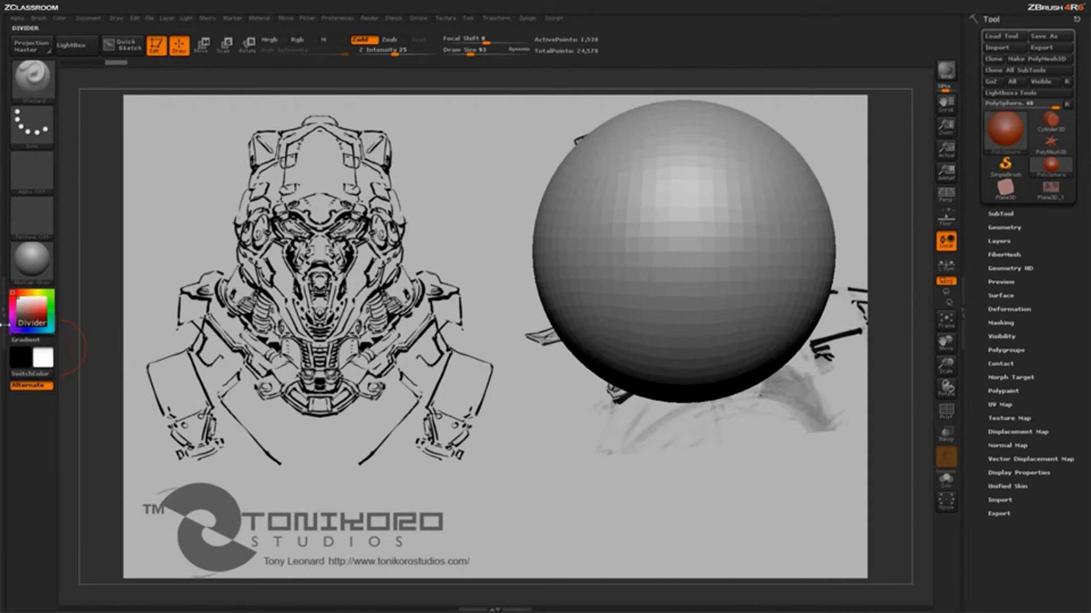
- Expand the side tray holding the Material palette and dock the Texture palette beneath it
left_click(5, 315)
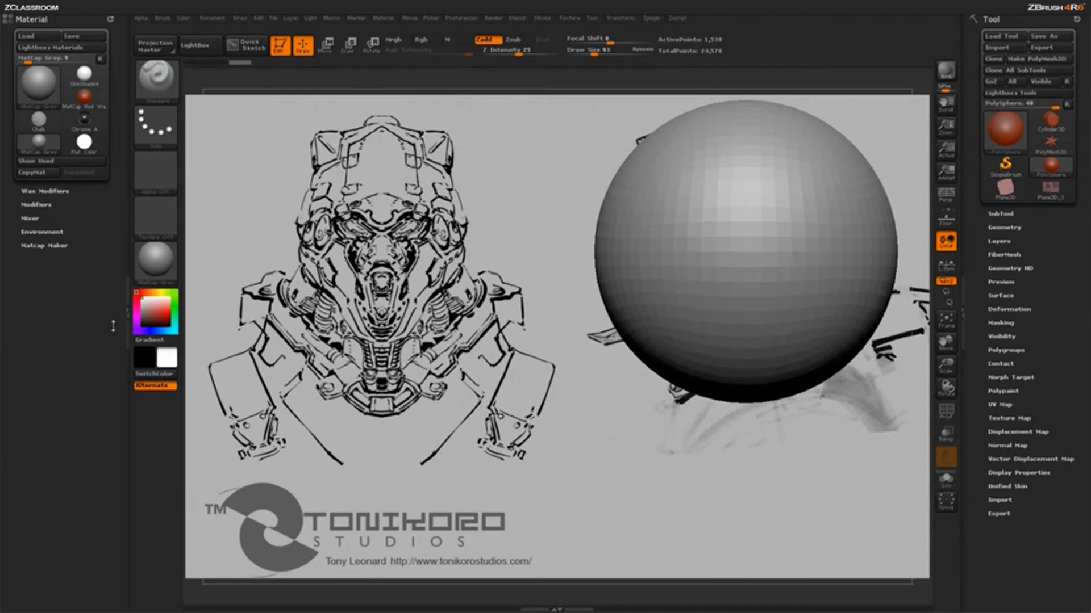
left_click(566, 18)
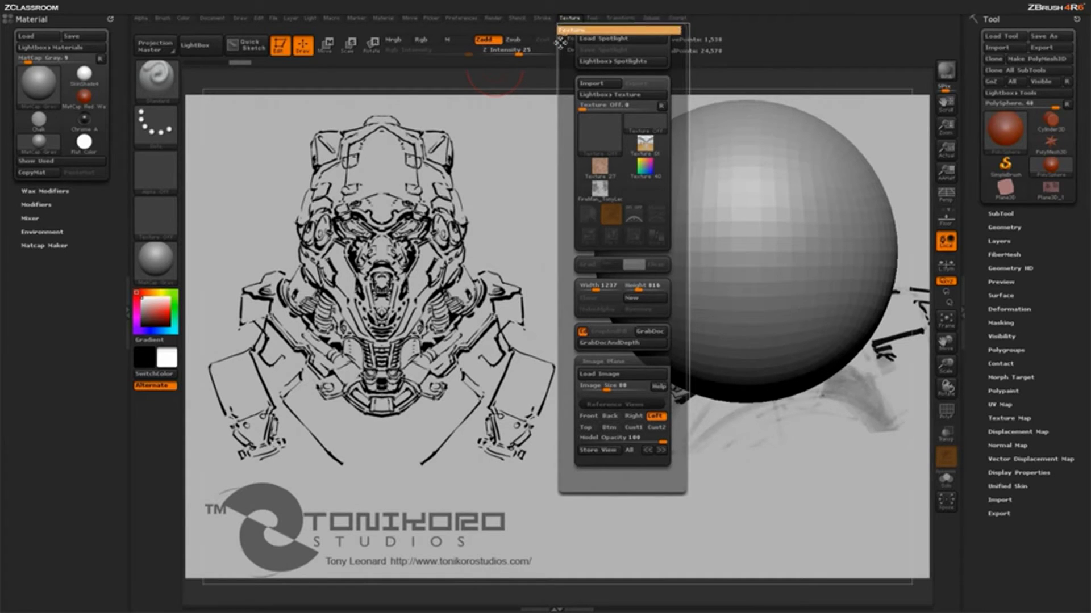
left_click_drag(561, 43, 43, 273)
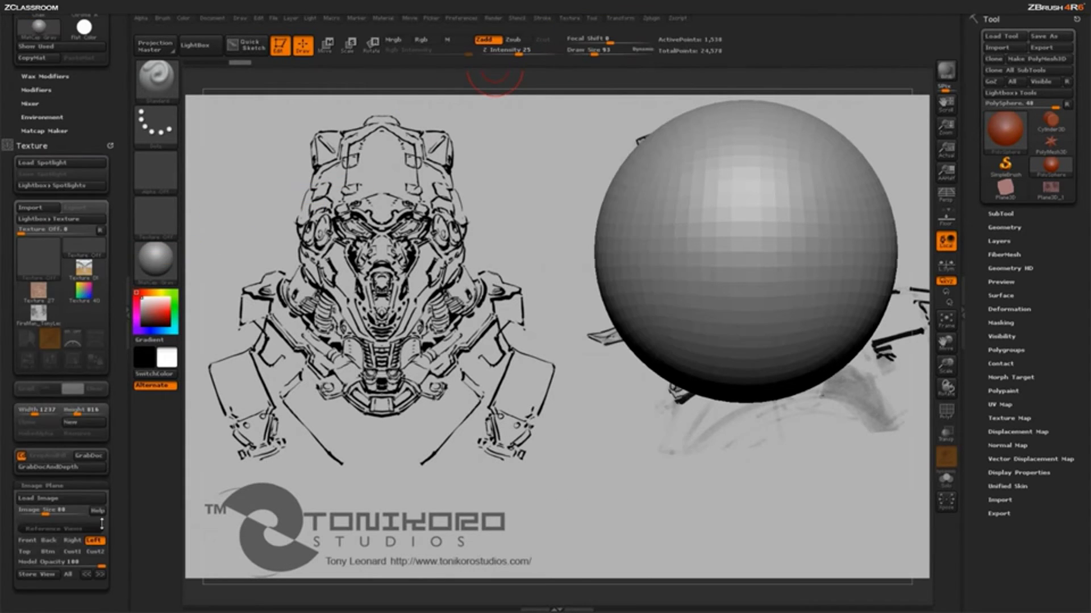
scroll(116, 379, "down", 3)
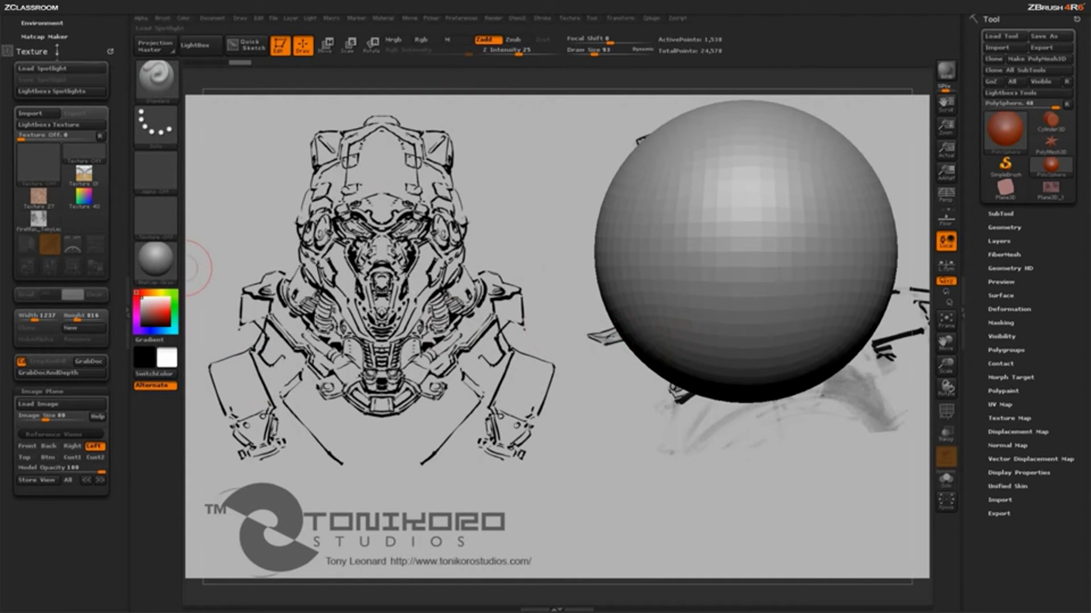
- Collapse the tray holding the Texture palette and dock the palette there once more
left_click(126, 335)
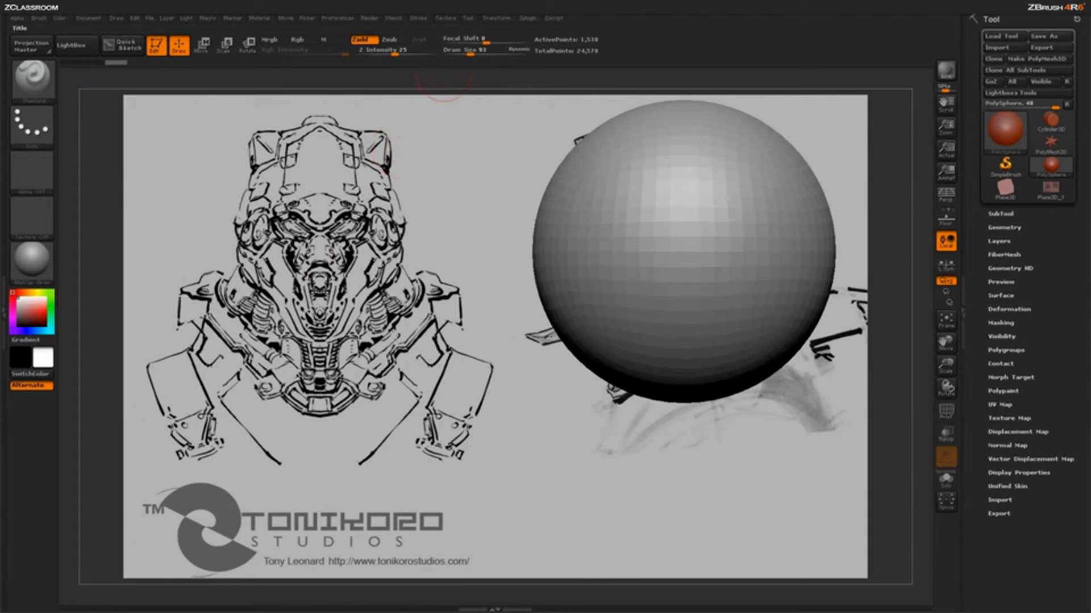
left_click(449, 18)
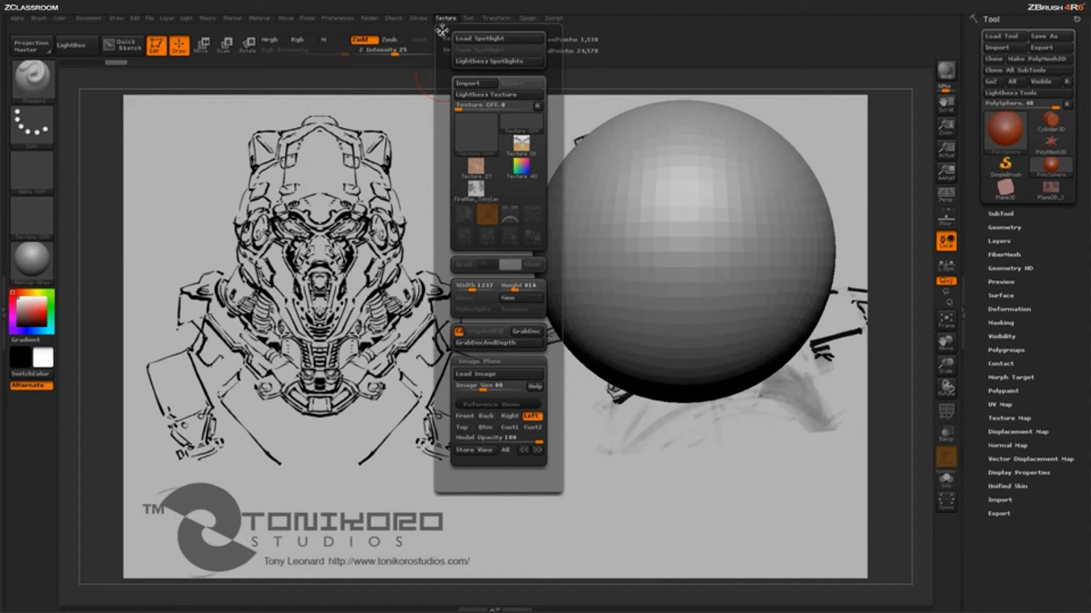
left_click_drag(441, 34, 11, 412)
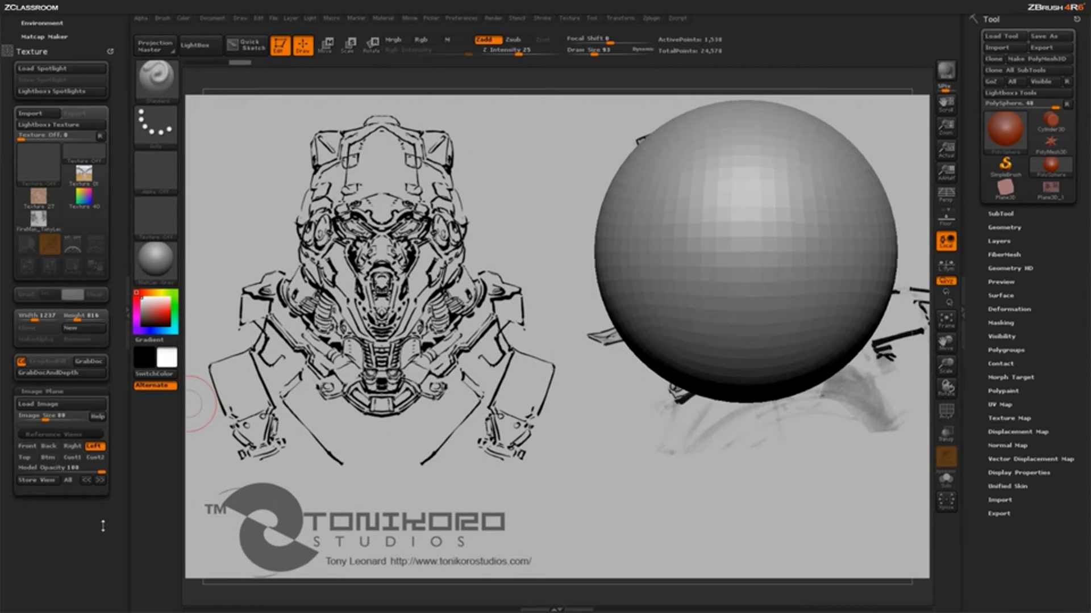
- Toggle between the stored Front and Left reference views, end on Front, and set the model opacity to 30
left_click_drag(103, 526, 109, 504)
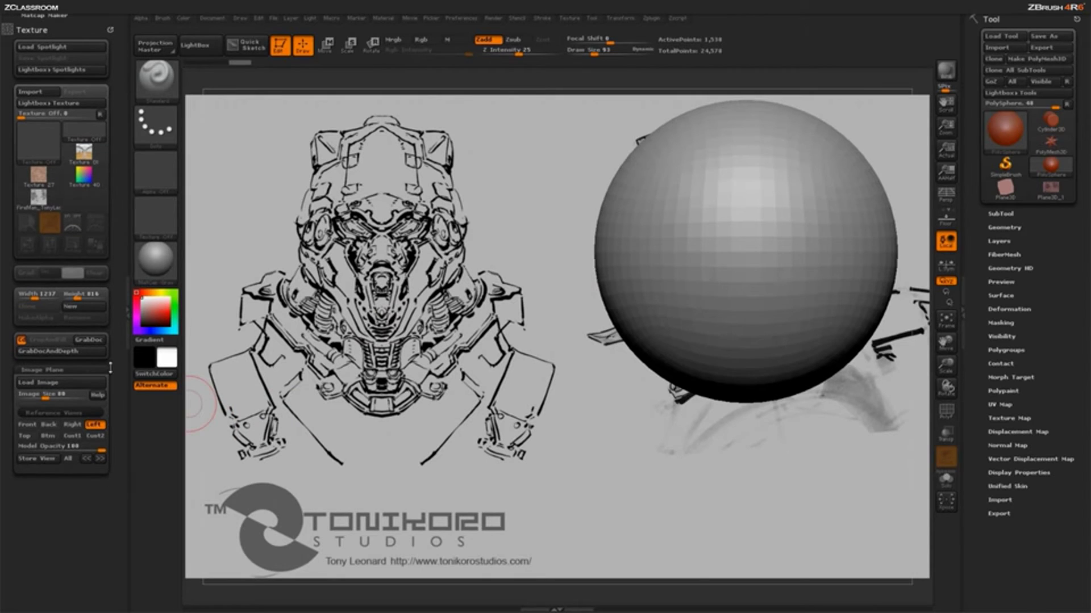
left_click(27, 425)
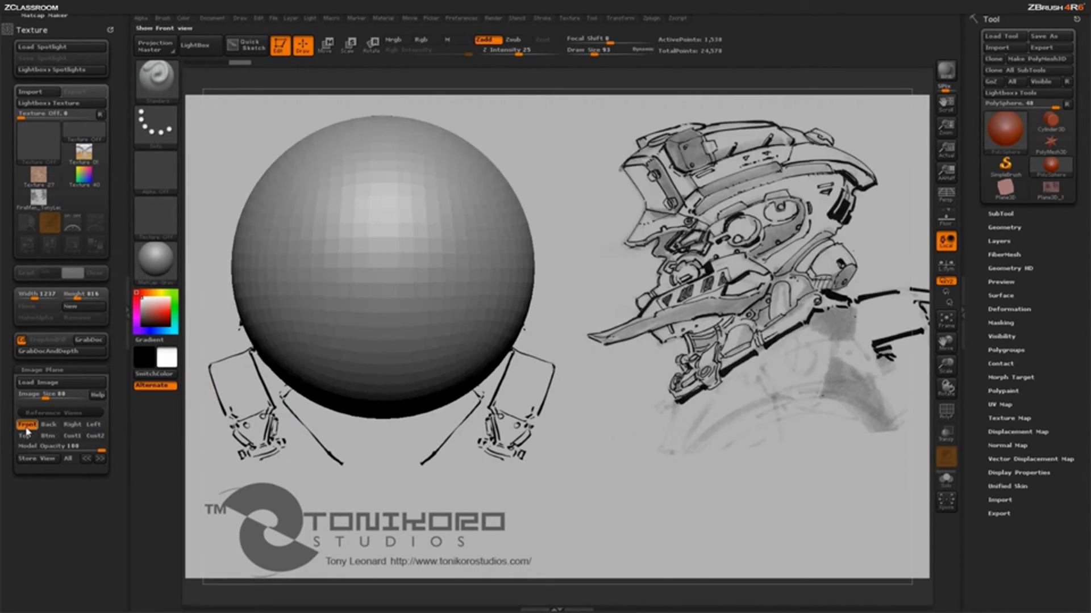
left_click(93, 425)
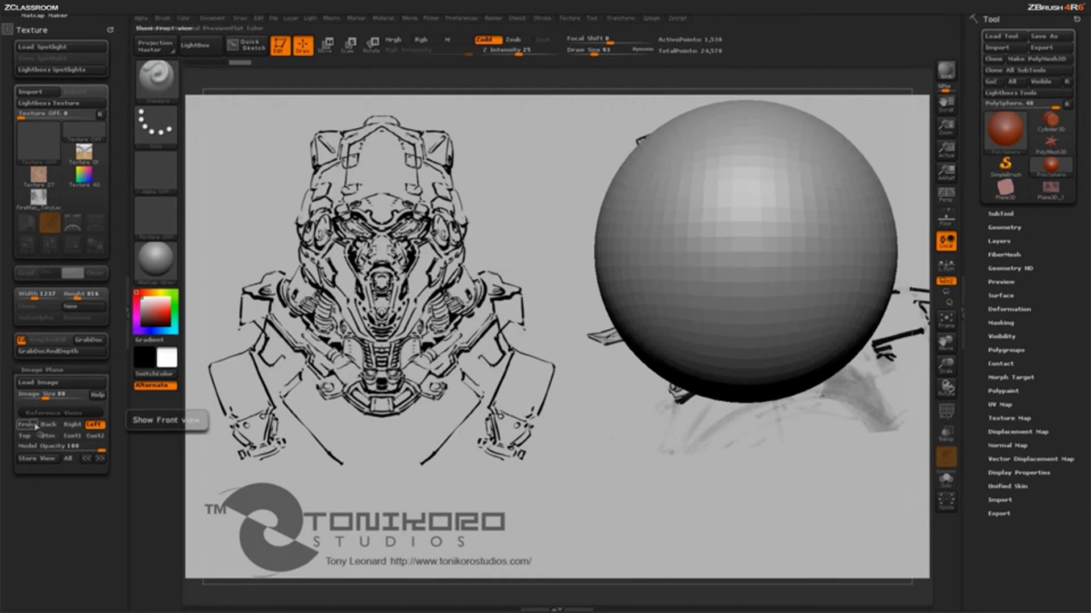
left_click(27, 425)
left_click(94, 425)
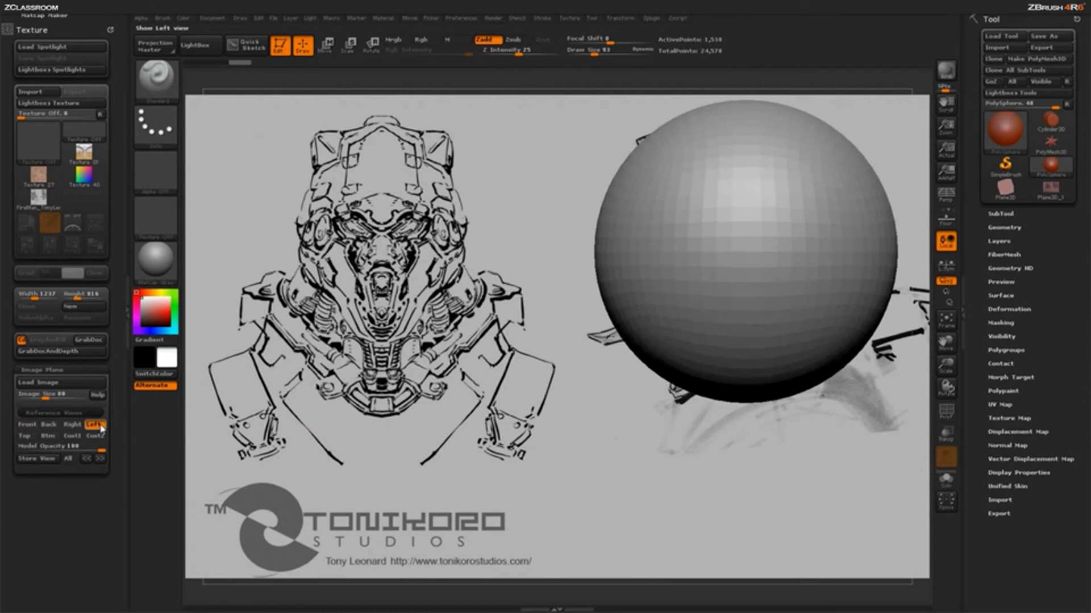
left_click(26, 425)
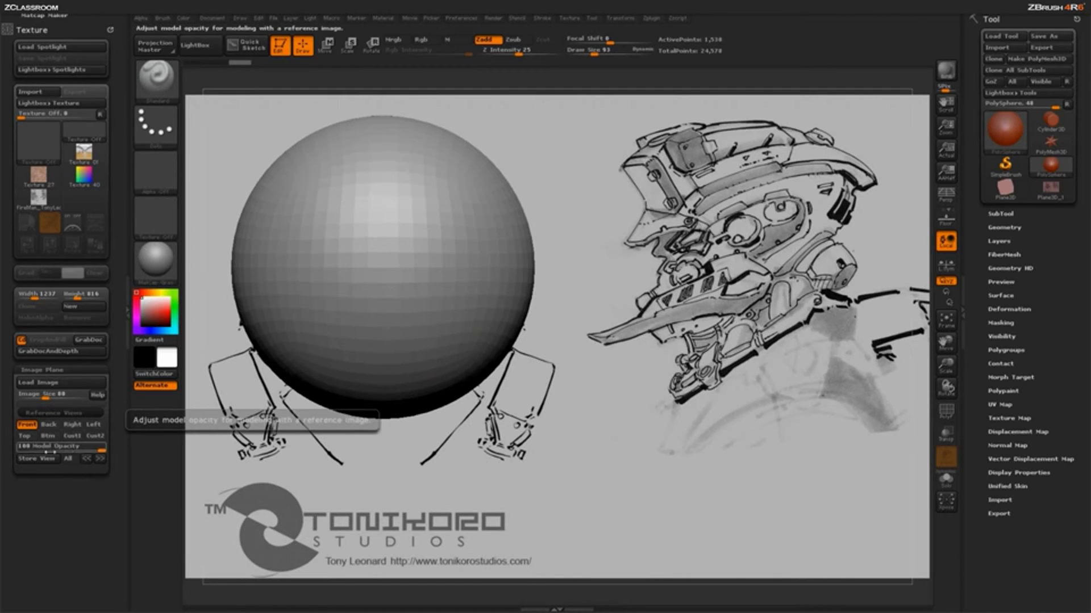
left_click_drag(95, 448, 49, 450)
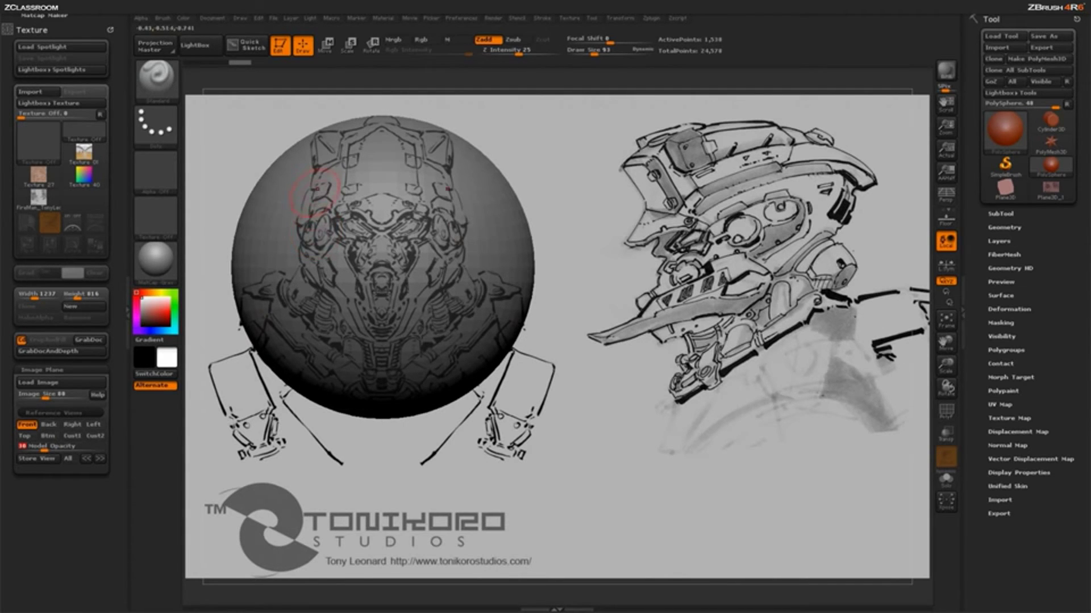
- Use the Move brush at draw size 334 to push the sphere's sides and underside inward toward the front-view head drawing
key("space")
left_click_drag(355, 197, 376, 197)
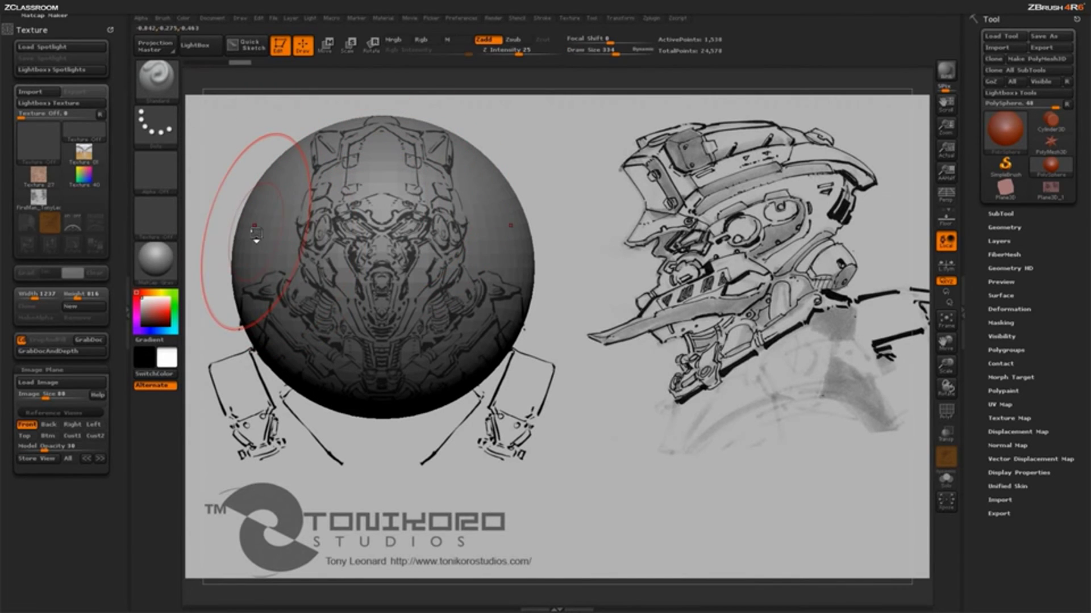
key("b")
key("m")
key("v")
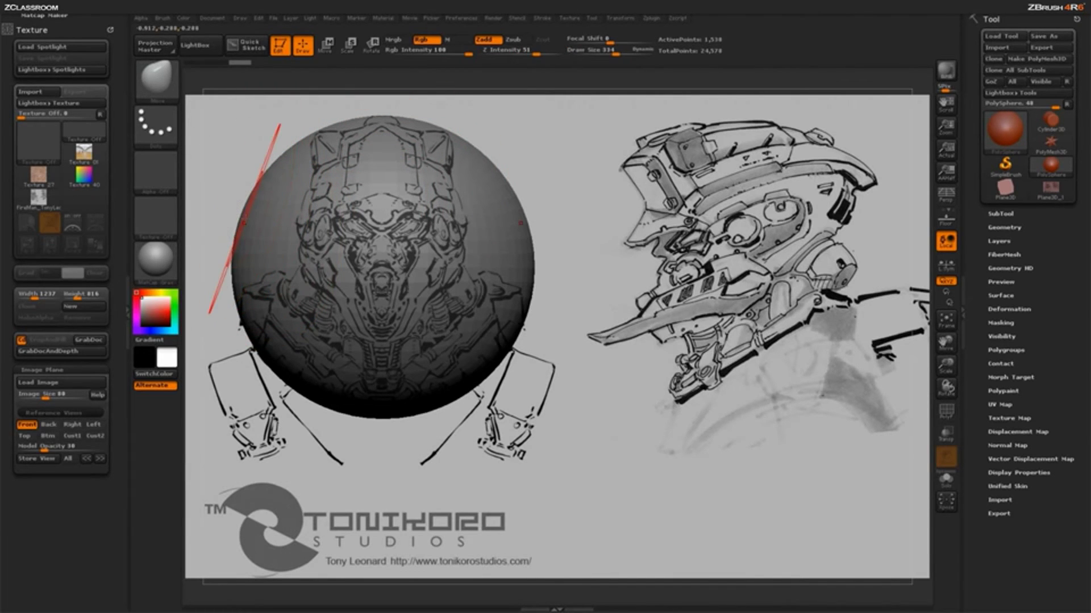
mouse_move(245, 223)
left_mouse_down()
mouse_move(253, 226)
mouse_move(207, 230)
mouse_move(233, 237)
left_mouse_up()
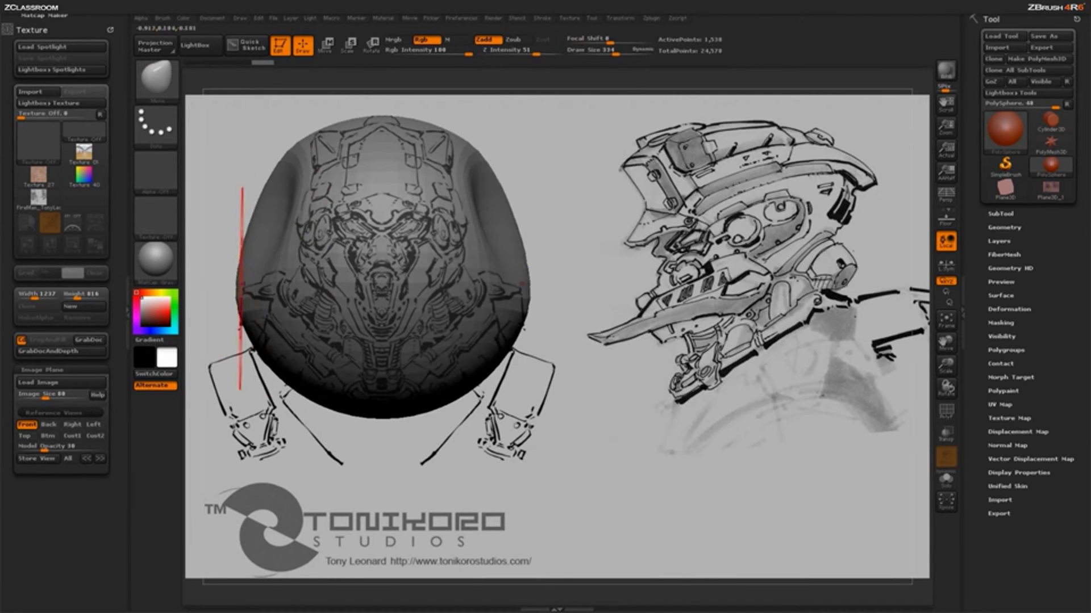
left_click_drag(243, 283, 273, 301)
left_click_drag(287, 383, 316, 359)
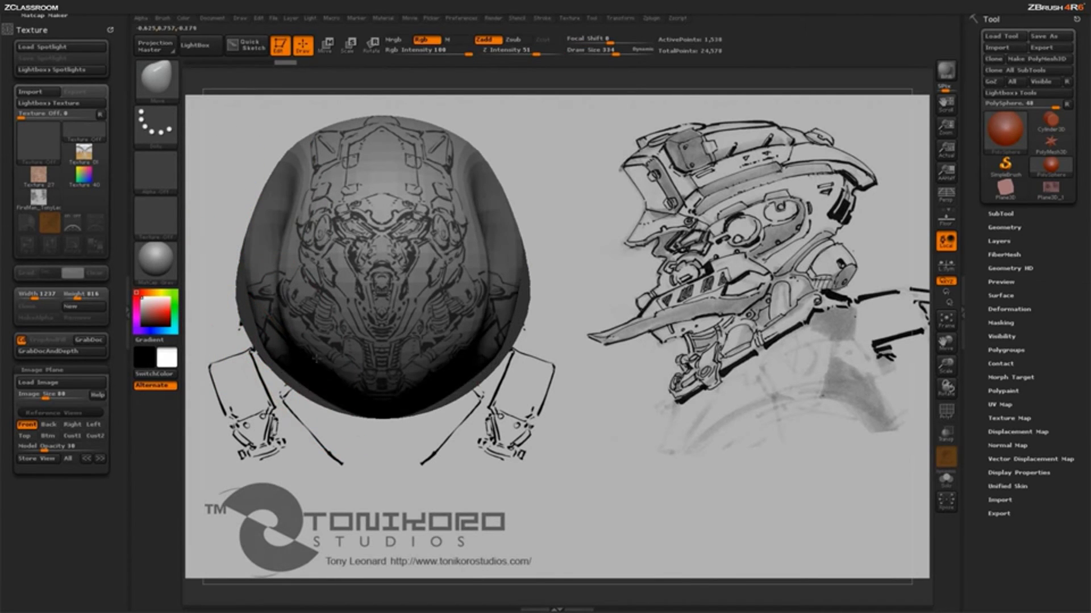
left_click_drag(382, 400, 382, 378)
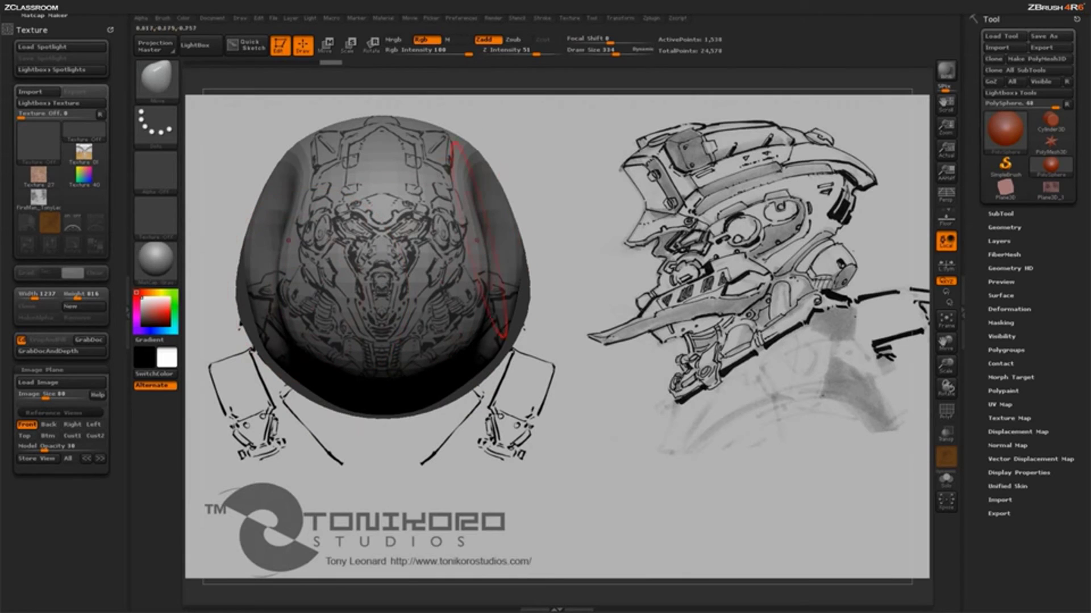
key("ctrl+z")
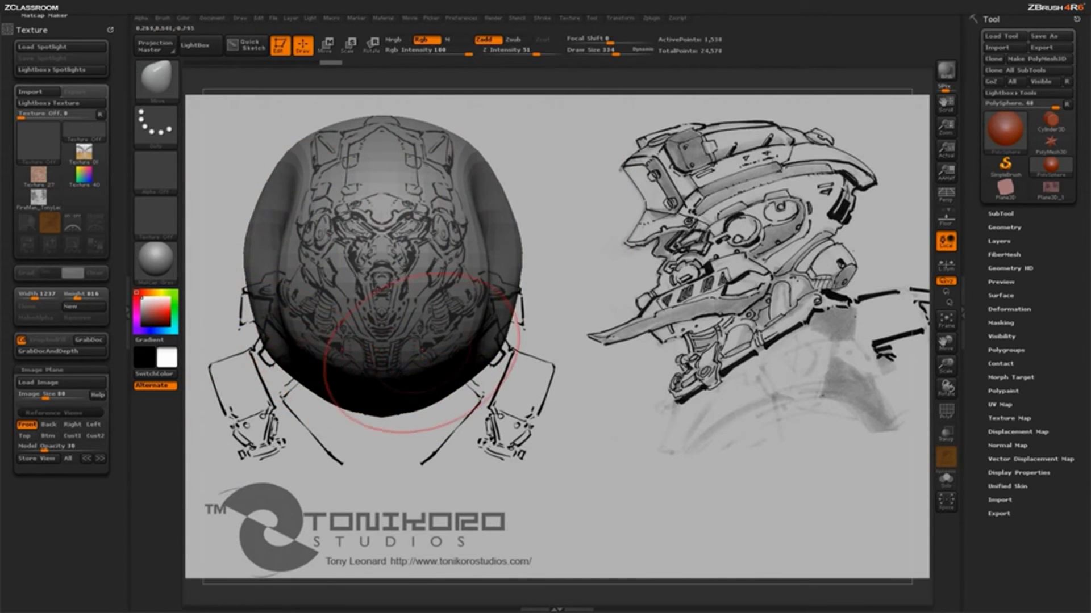
- Change the sphere's material to SkinShade4 for a lighter surface over the reference drawing
mouse_move(171, 267)
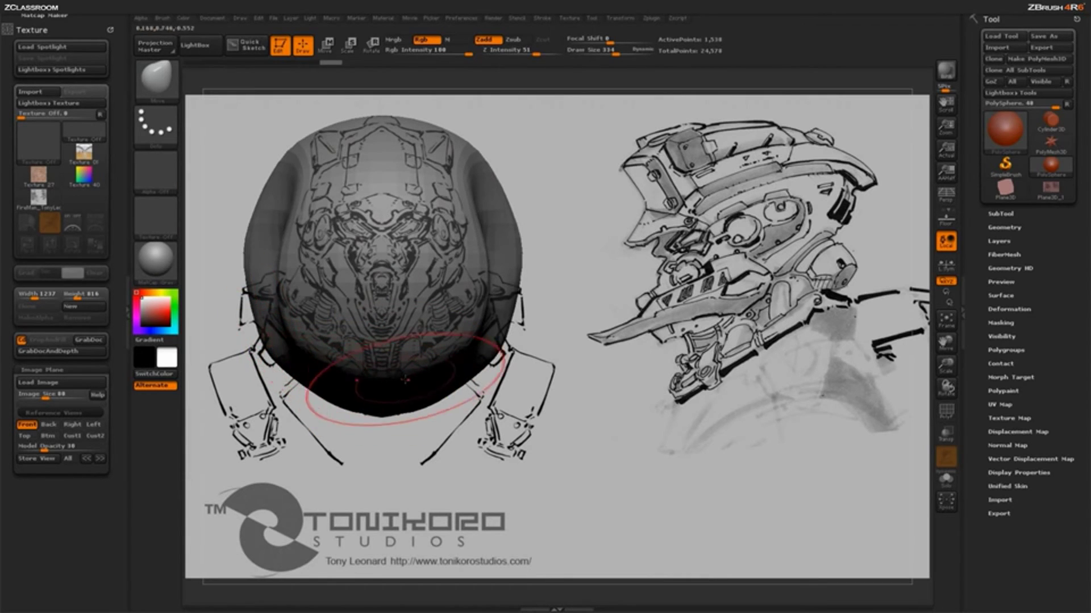
left_click(155, 270)
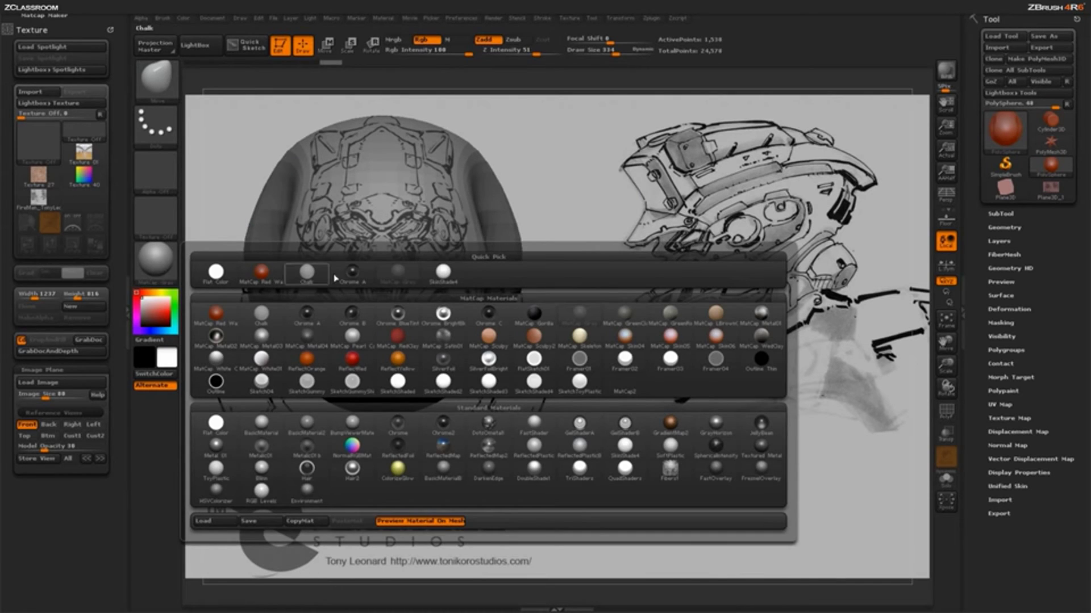
mouse_move(451, 277)
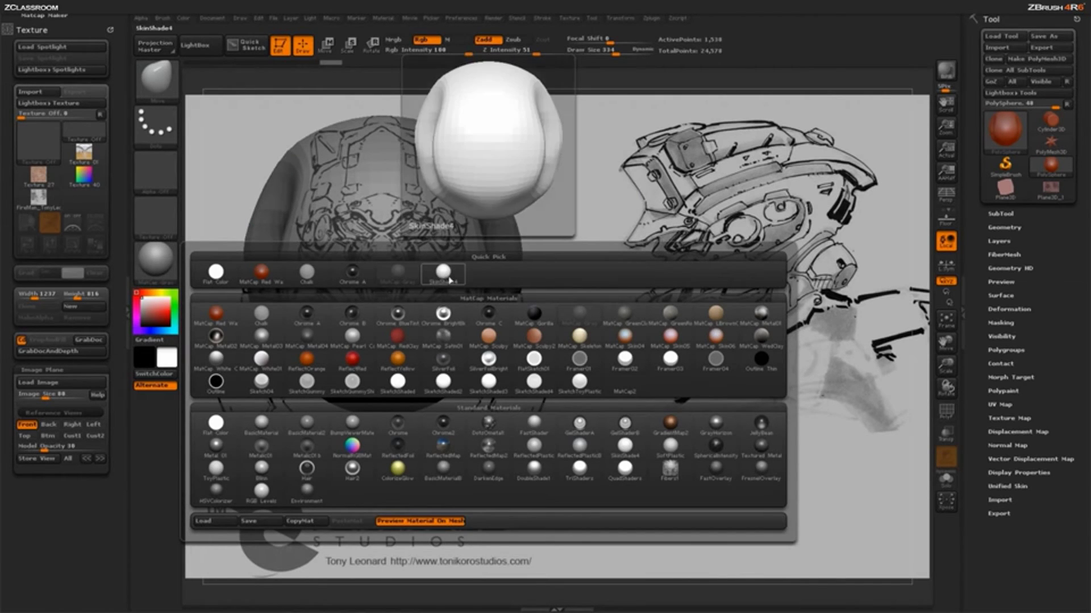
left_click(448, 278)
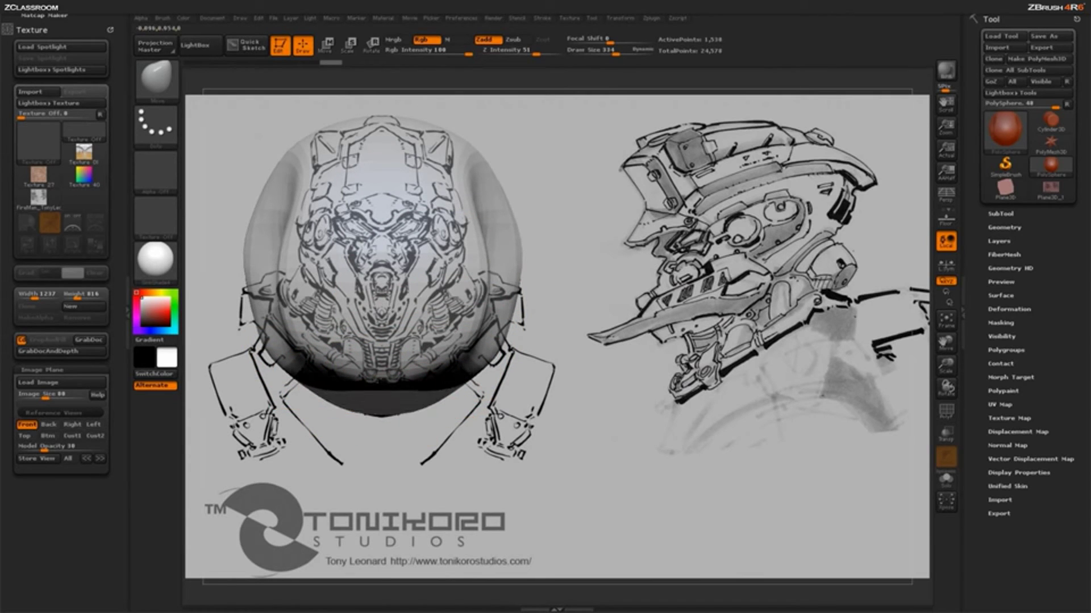
- Push the head's underside, flanks and upper corners inward with the Move brush toward the front-view drawing
left_click_drag(315, 386, 318, 382)
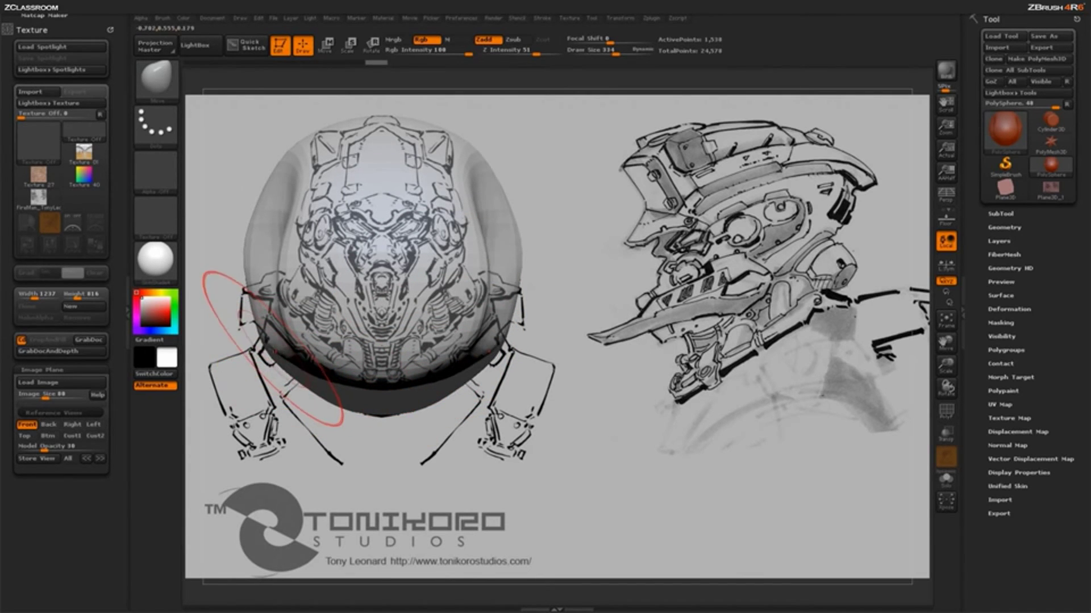
left_click_drag(274, 349, 287, 340)
left_click_drag(247, 267, 283, 263)
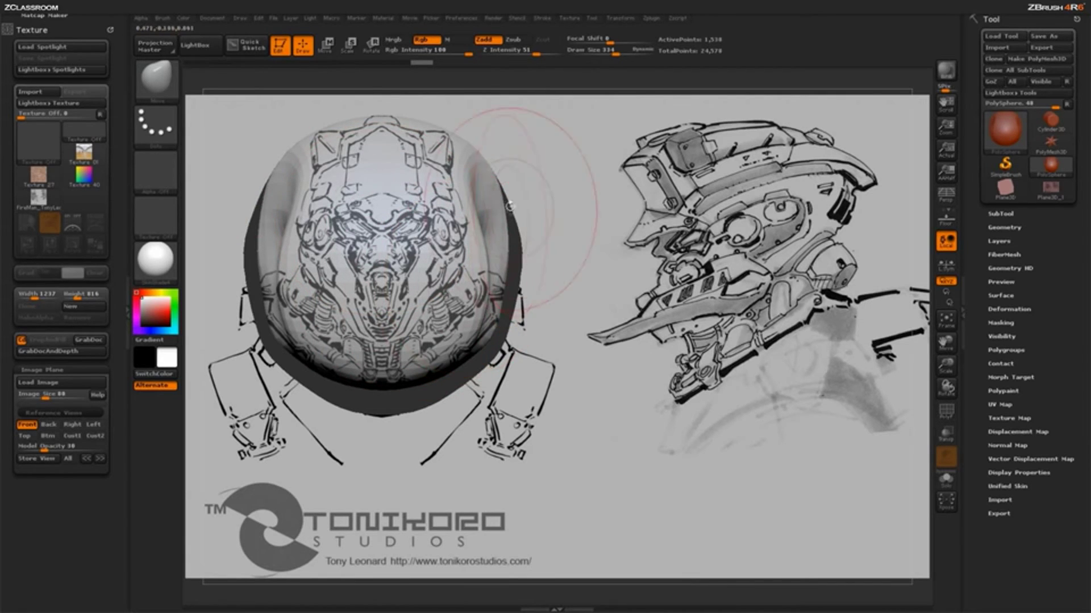
left_click_drag(492, 175, 467, 169)
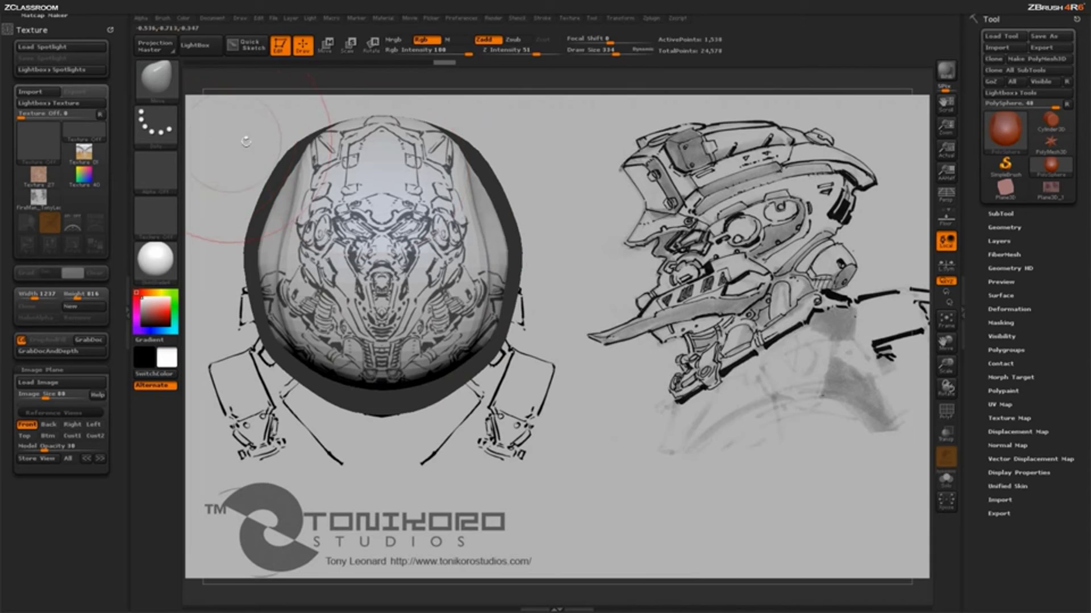
left_click_drag(333, 144, 344, 164)
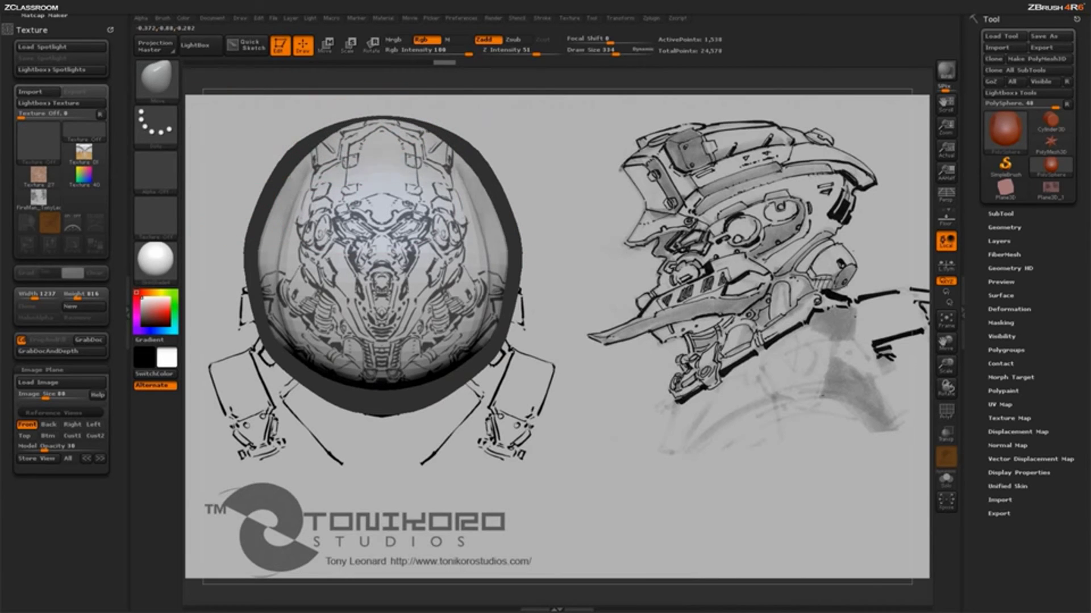
left_click_drag(503, 254, 479, 257)
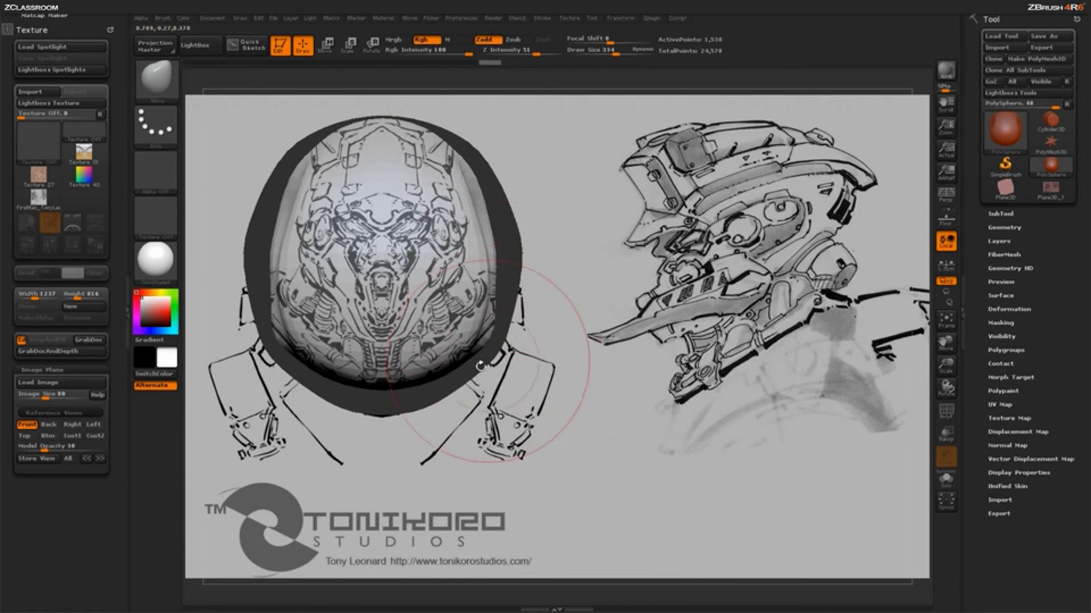
- Narrow the head's upper, middle and lower sides further to approach the helmet outline in the front drawing
left_click(525, 166)
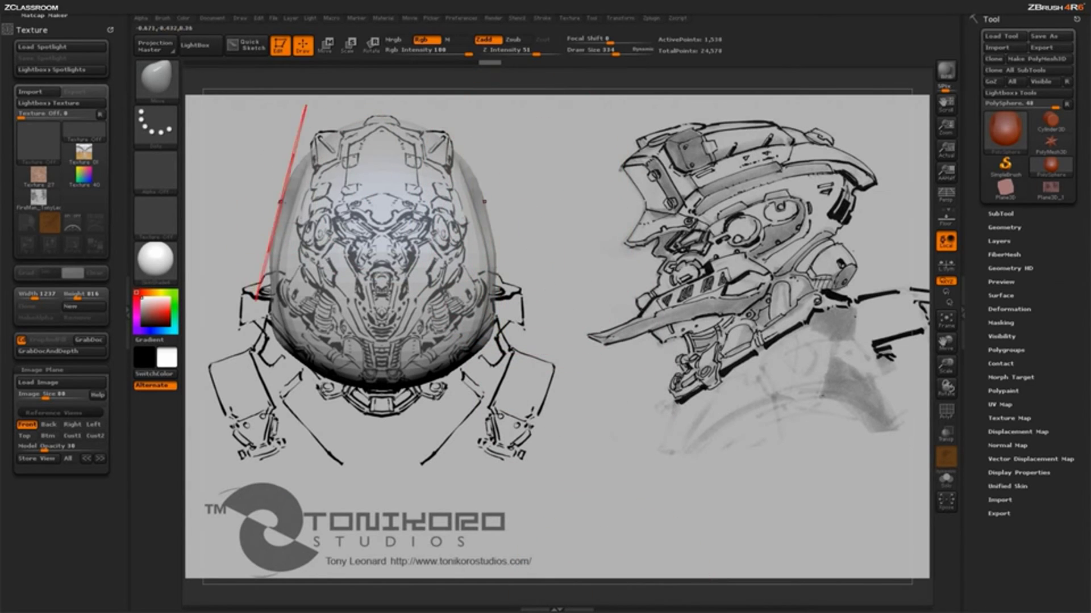
left_click_drag(310, 129, 325, 129)
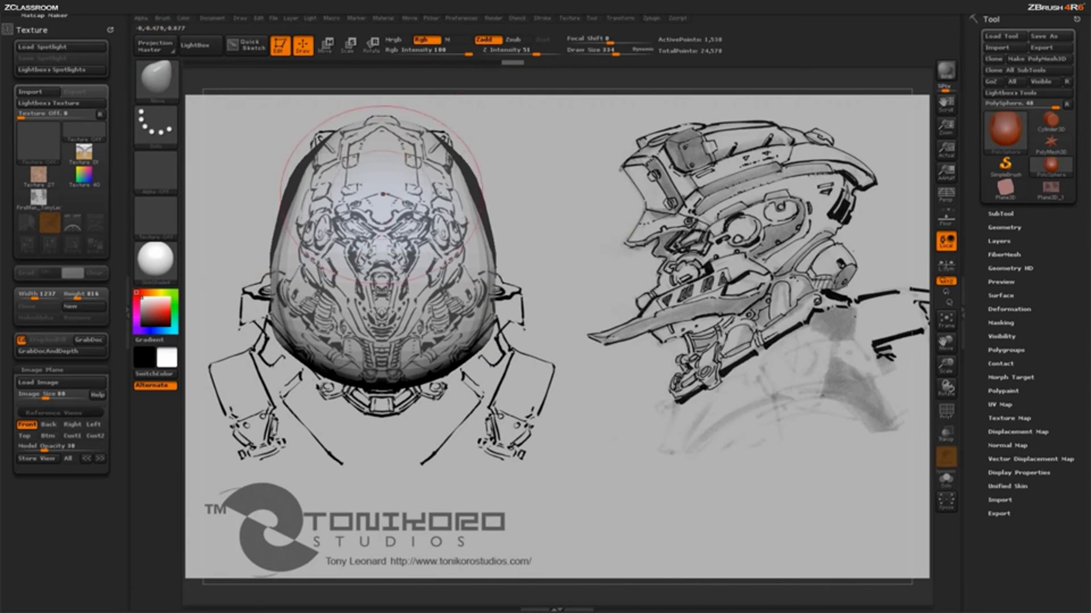
left_click(504, 180)
left_click_drag(480, 266, 463, 263)
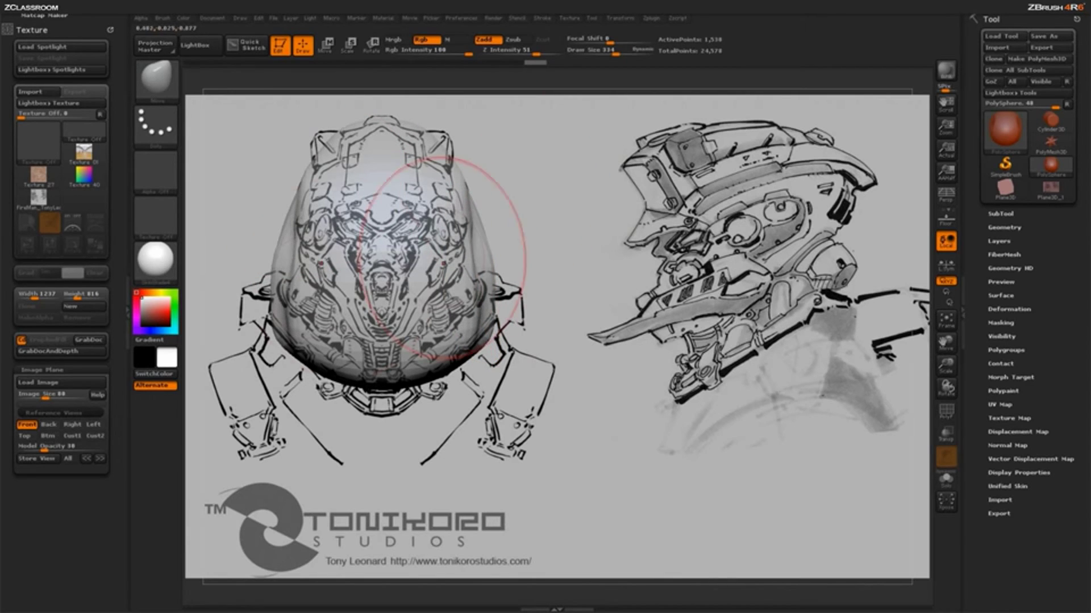
left_click_drag(273, 280, 289, 274)
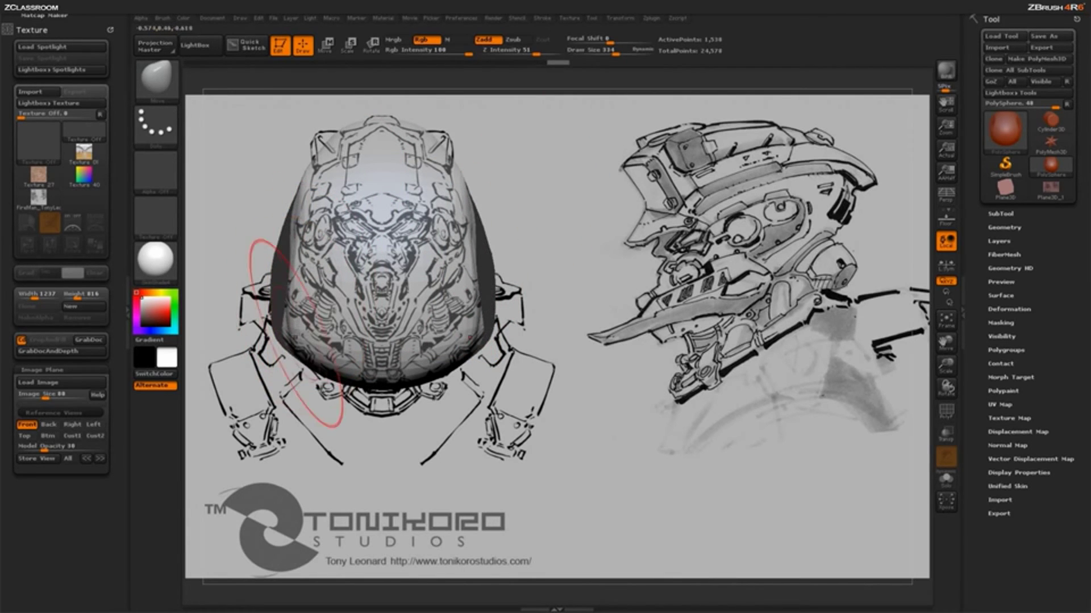
left_click_drag(329, 329, 344, 326)
left_click(591, 219)
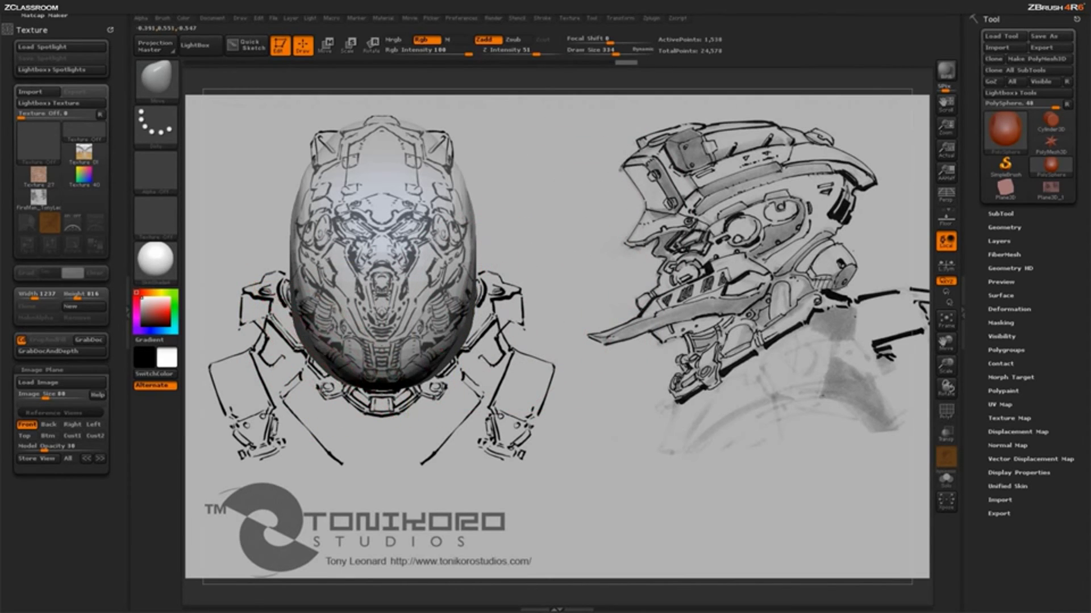
- Pull both sides of the lower head inward to taper the jaw toward a pointed chin
left_click_drag(341, 335, 382, 324)
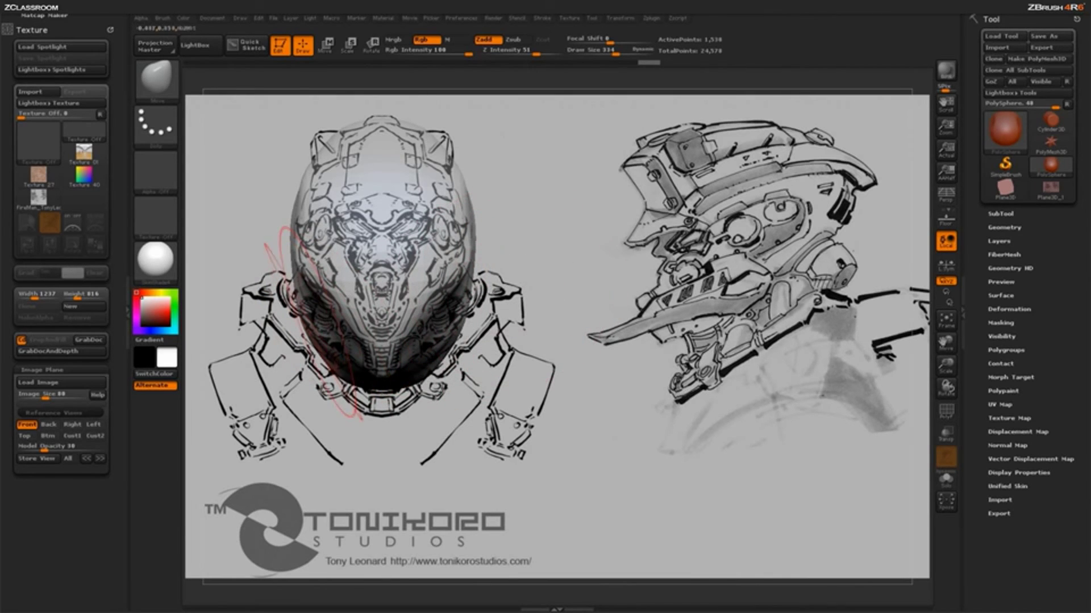
mouse_move(466, 335)
left_mouse_down()
mouse_move(457, 320)
mouse_move(422, 312)
left_mouse_up()
left_click_drag(340, 344, 409, 344)
- Turn the head to examine its tapered jaw and depth, and recall the Front reference view
key("ctrl+z")
key("ctrl+z")
key("ctrl+z")
key("ctrl+z")
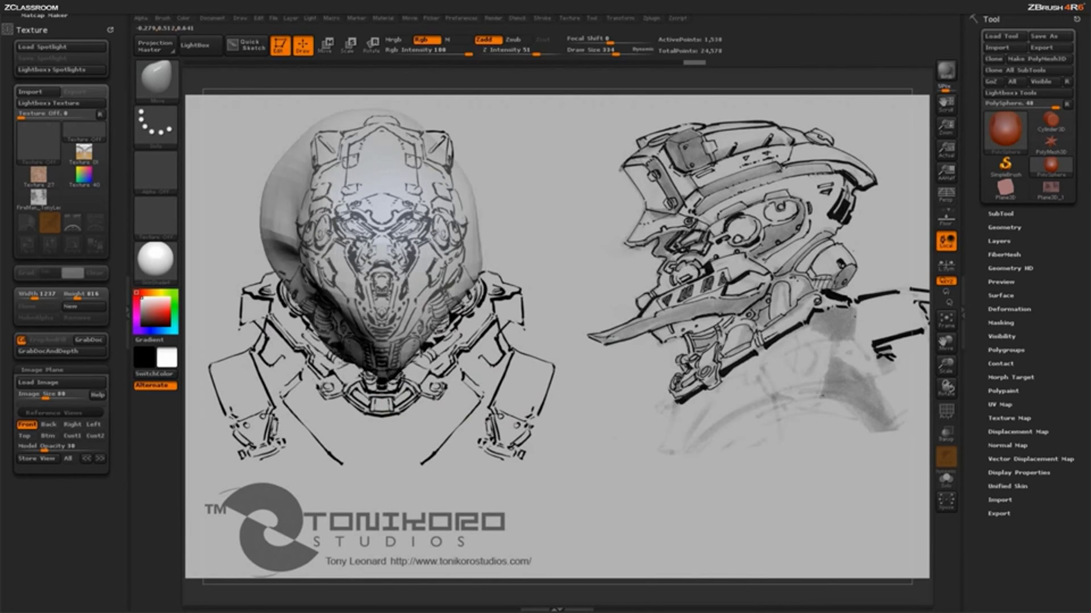
mouse_move(409, 344)
left_mouse_down()
mouse_move(340, 344)
mouse_move(409, 344)
left_mouse_up()
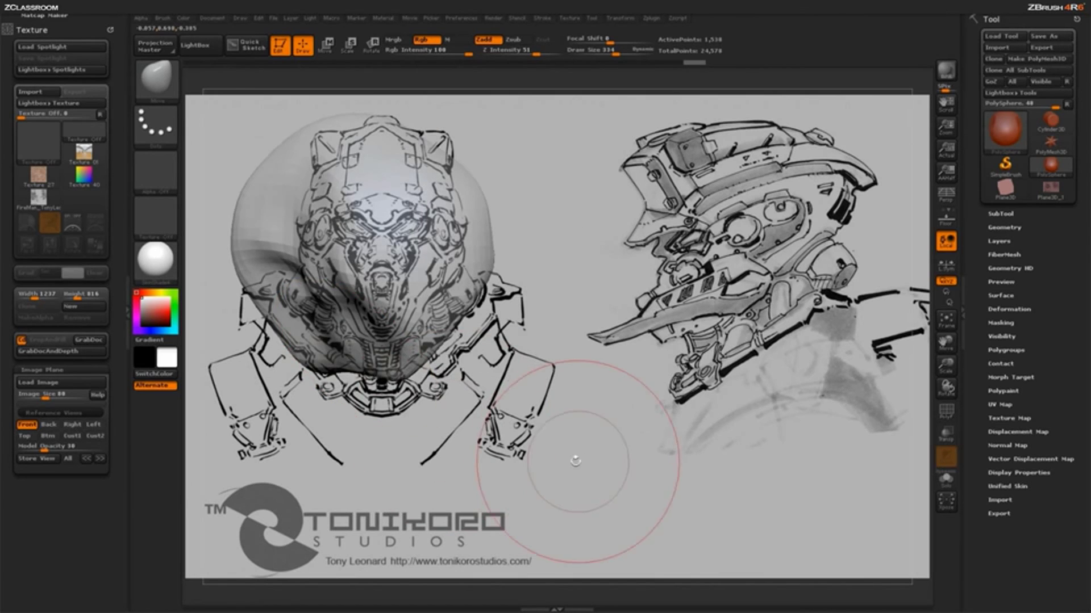
mouse_move(460, 461)
left_mouse_down()
mouse_move(500, 458)
mouse_move(453, 457)
mouse_move(546, 454)
mouse_move(494, 454)
left_mouse_up()
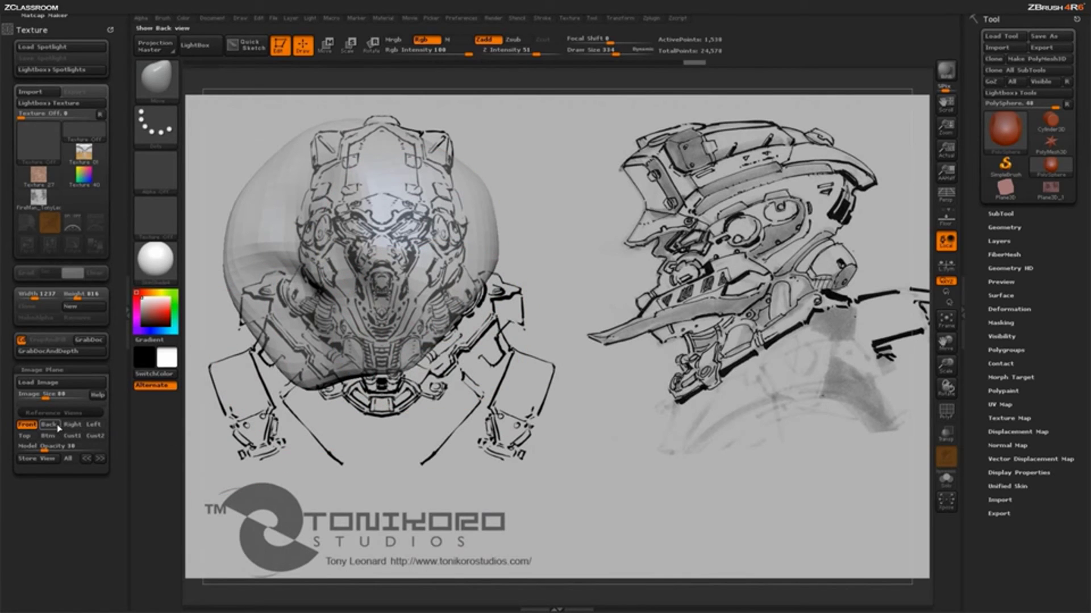
left_click(29, 426)
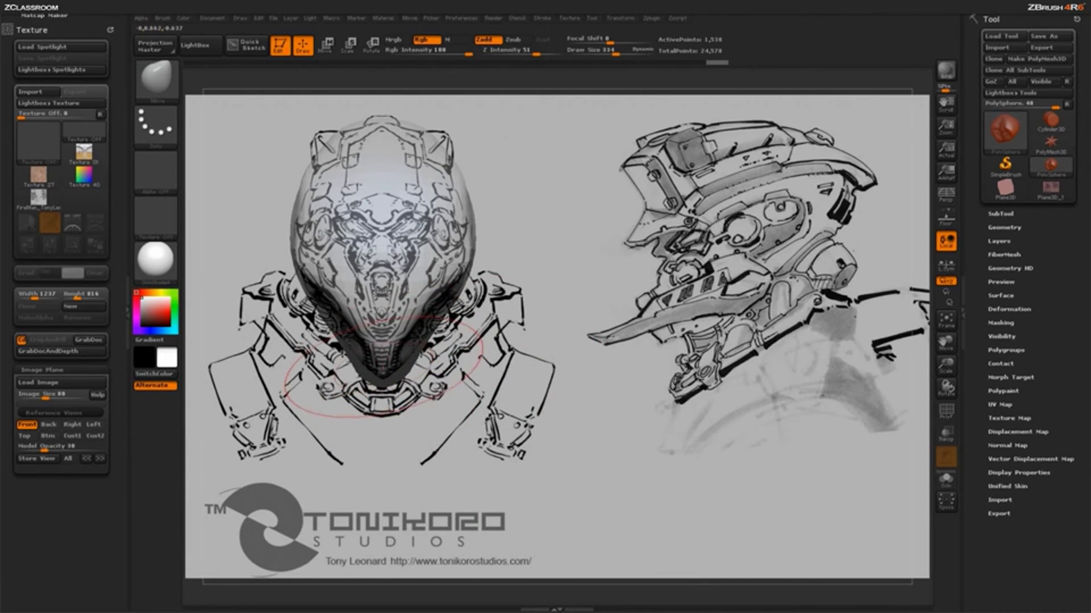
- Push the chin upward and tighten the helmet sides against the front drawing, staying on the Front reference view
left_click_drag(384, 367, 384, 344)
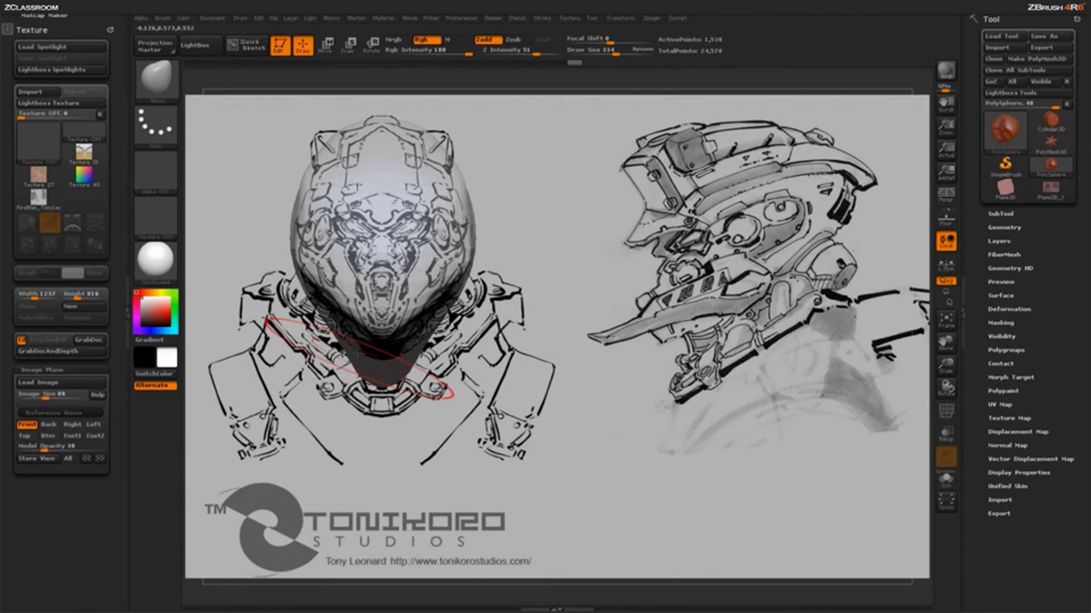
left_click_drag(357, 353, 353, 341)
key("ctrl+z")
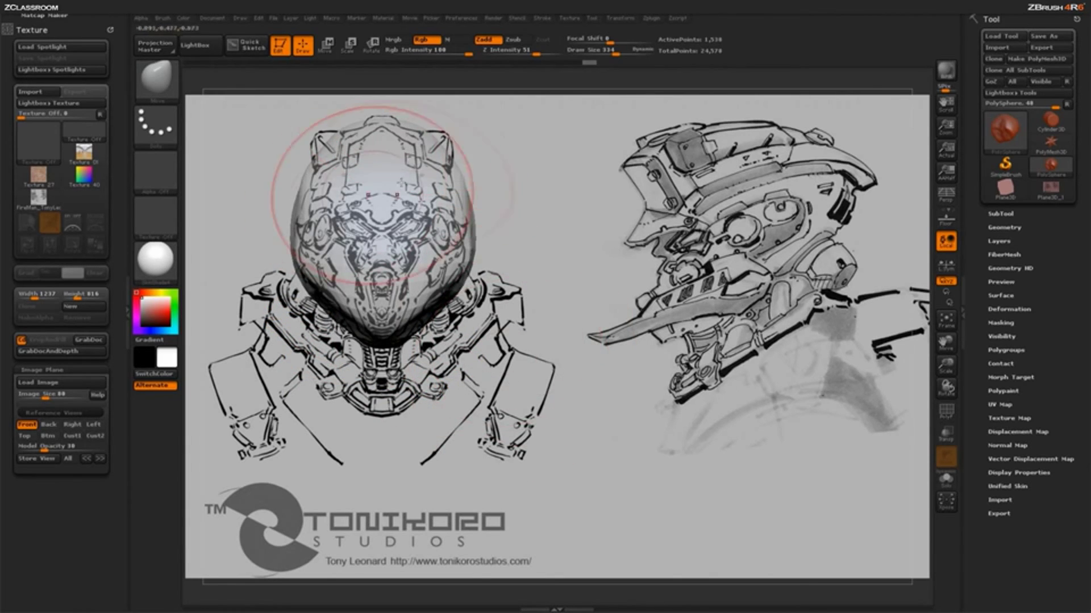
mouse_move(298, 212)
left_mouse_down()
mouse_move(318, 209)
mouse_move(290, 214)
left_mouse_up()
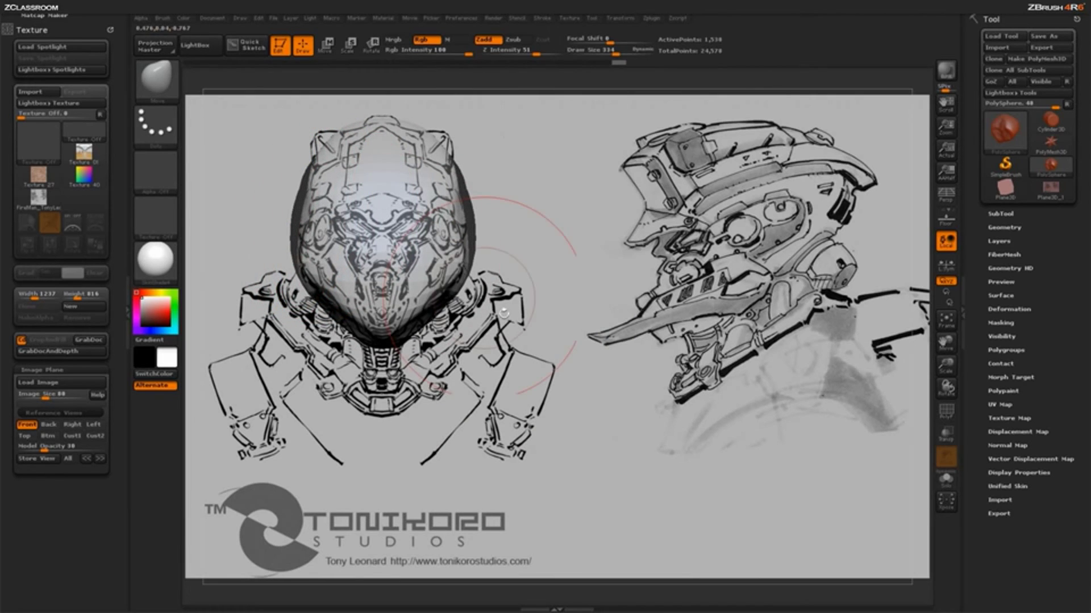
left_click(27, 425)
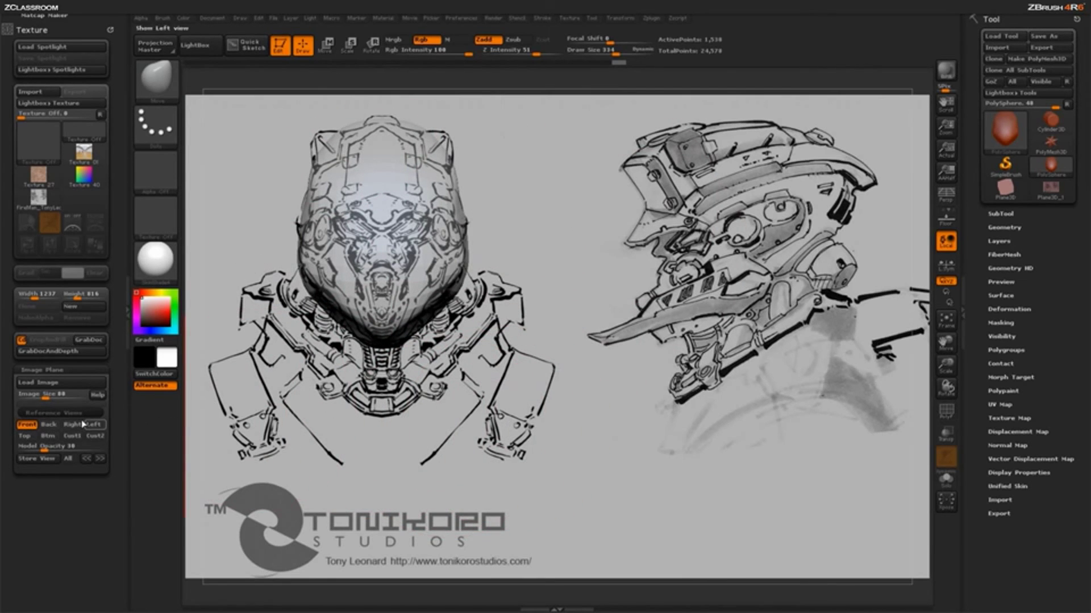
- Switch to the Left reference view, push the head's back and face inward, and stretch the chin out to the drawn spike
left_click(100, 425)
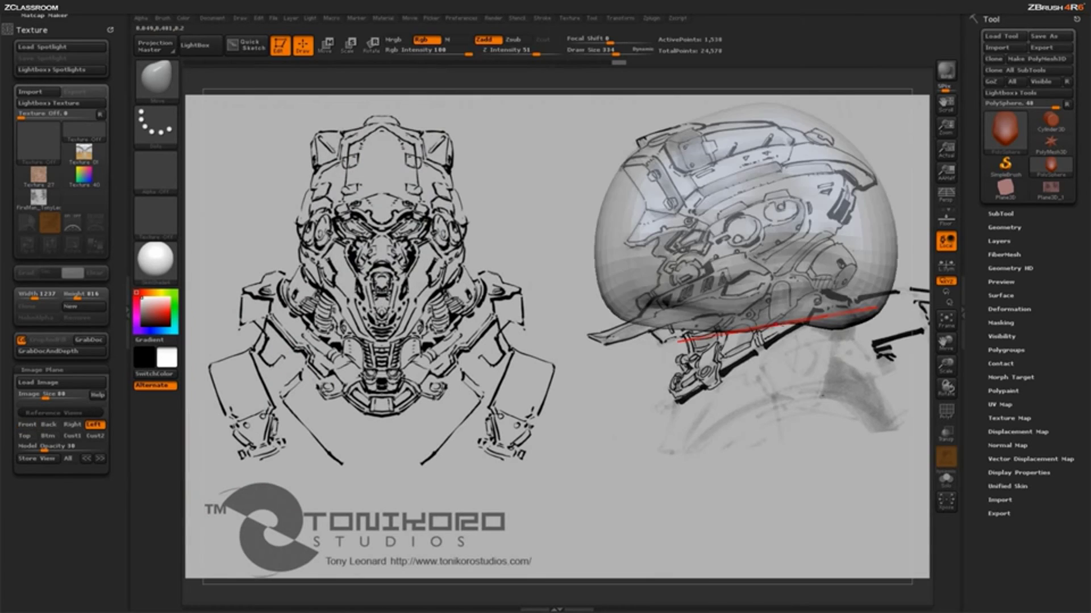
left_click_drag(858, 317, 827, 262)
left_click_drag(892, 221, 854, 217)
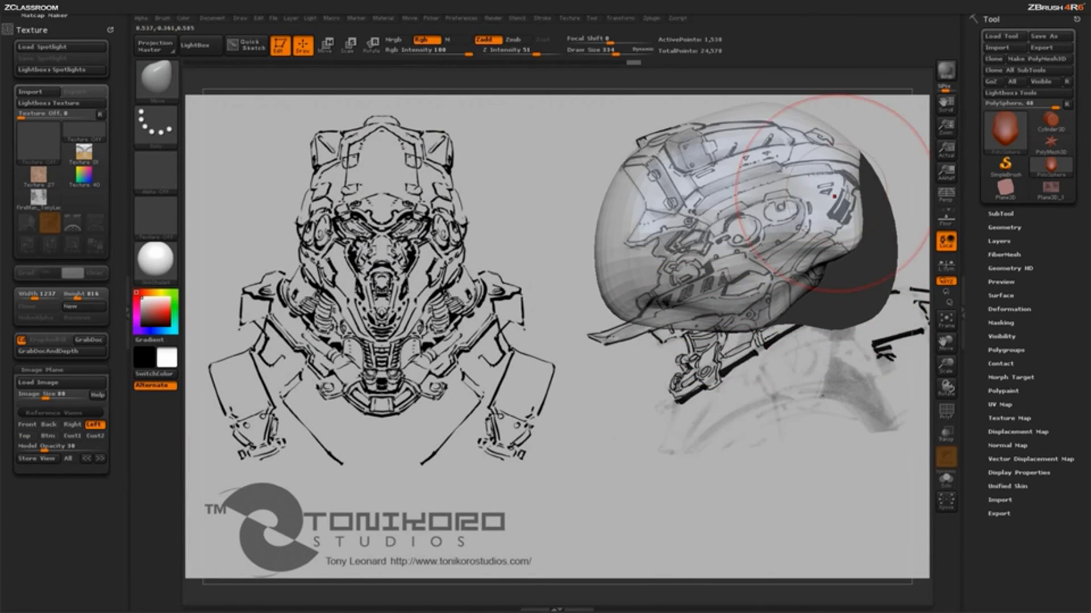
left_click_drag(619, 310, 594, 343)
left_click_drag(603, 271, 659, 267)
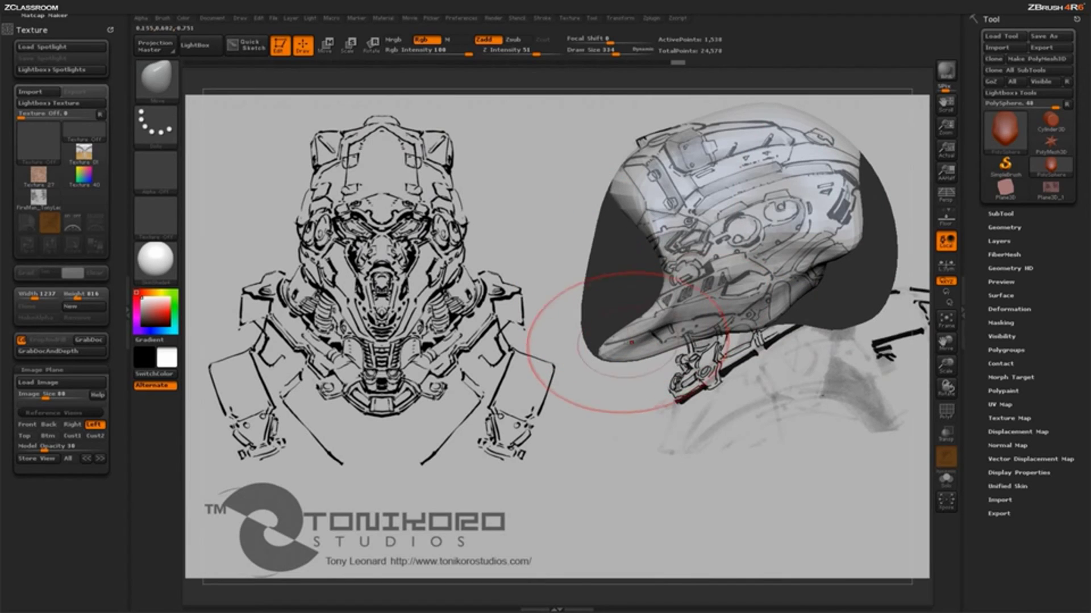
left_click_drag(624, 342, 617, 330)
left_click(636, 412)
- Shape the forehead, brow and jaw along the side drawing, tuck in the nape, and pull the rear brim outward
mouse_move(627, 205)
left_mouse_down()
mouse_move(642, 207)
mouse_move(641, 239)
left_mouse_up()
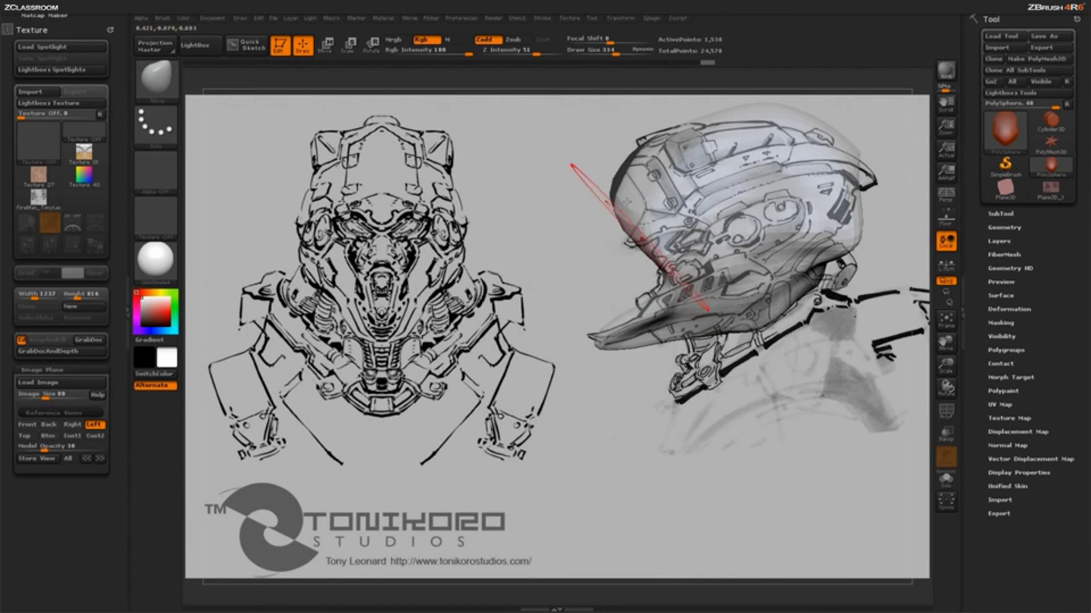
mouse_move(623, 190)
left_mouse_down()
mouse_move(659, 183)
mouse_move(640, 165)
left_mouse_up()
mouse_move(635, 211)
left_mouse_down()
mouse_move(649, 209)
mouse_move(628, 240)
left_mouse_up()
left_click_drag(760, 308, 773, 314)
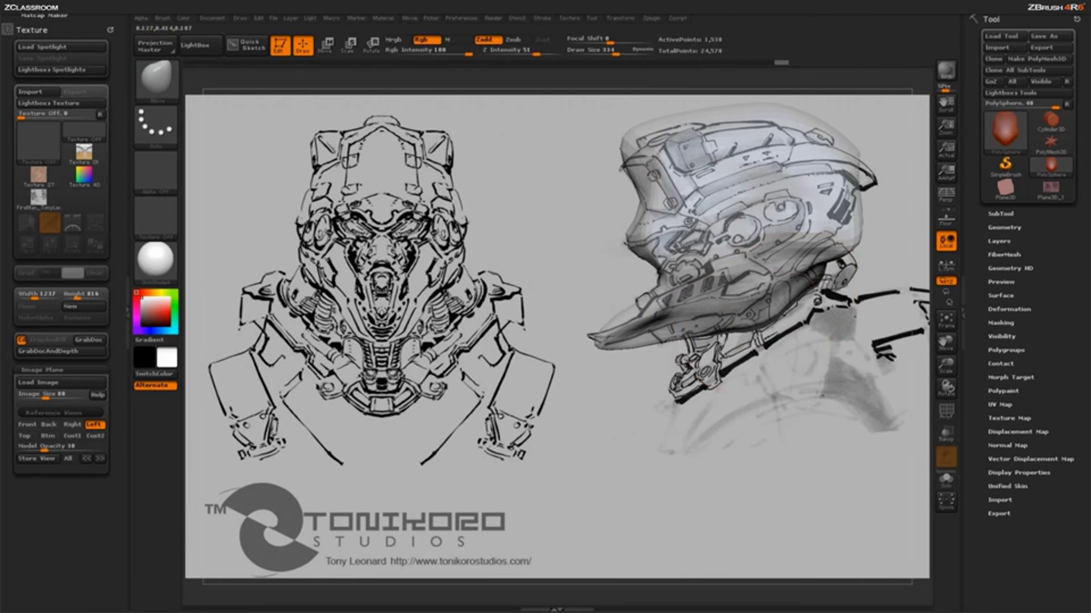
mouse_move(853, 251)
left_mouse_down()
mouse_move(835, 241)
mouse_move(844, 216)
left_mouse_up()
left_click_drag(861, 156, 875, 152)
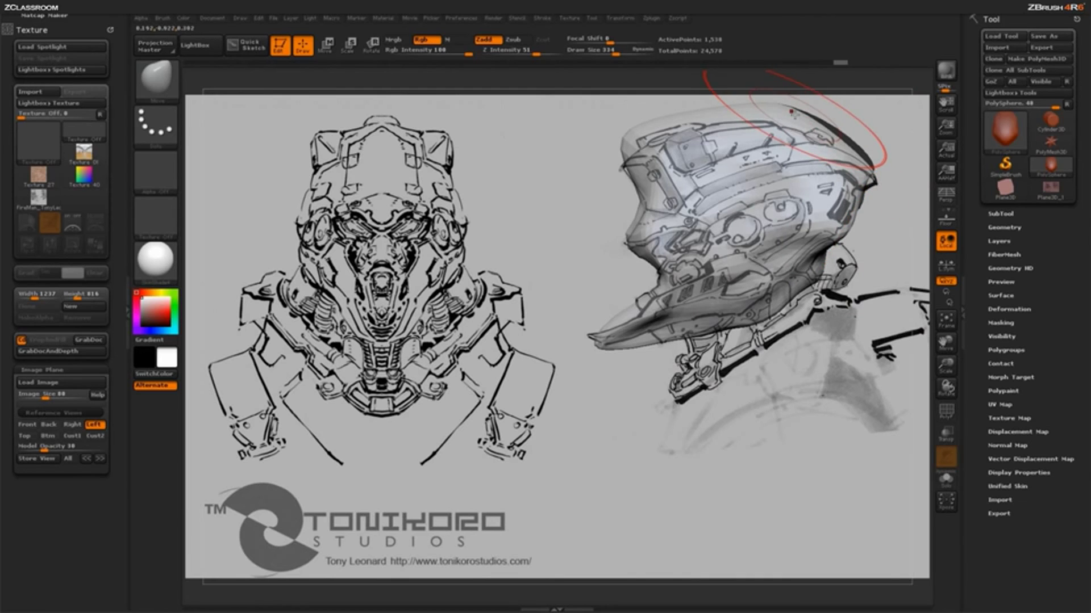
- Lower the crown onto the helmet line and refine the chin spike's outline in the side drawing
left_click_drag(798, 117, 775, 133)
key("ctrl+z")
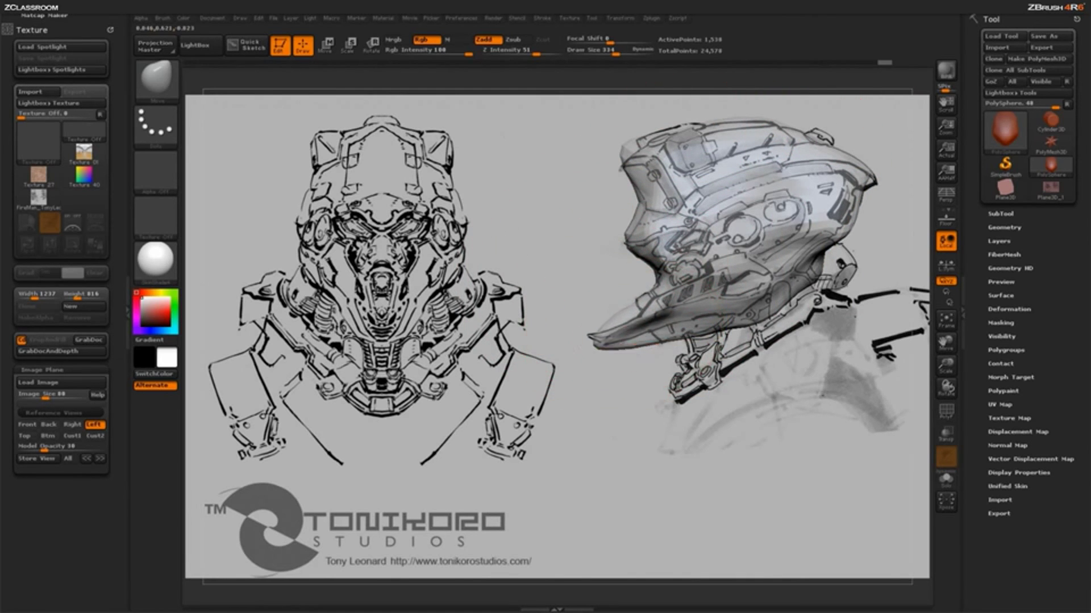
key("ctrl+z")
key("ctrl+z")
key("ctrl+z")
key("ctrl+z")
key("ctrl+z")
key("ctrl+z")
key("ctrl+z")
key("ctrl+z")
key("ctrl+z")
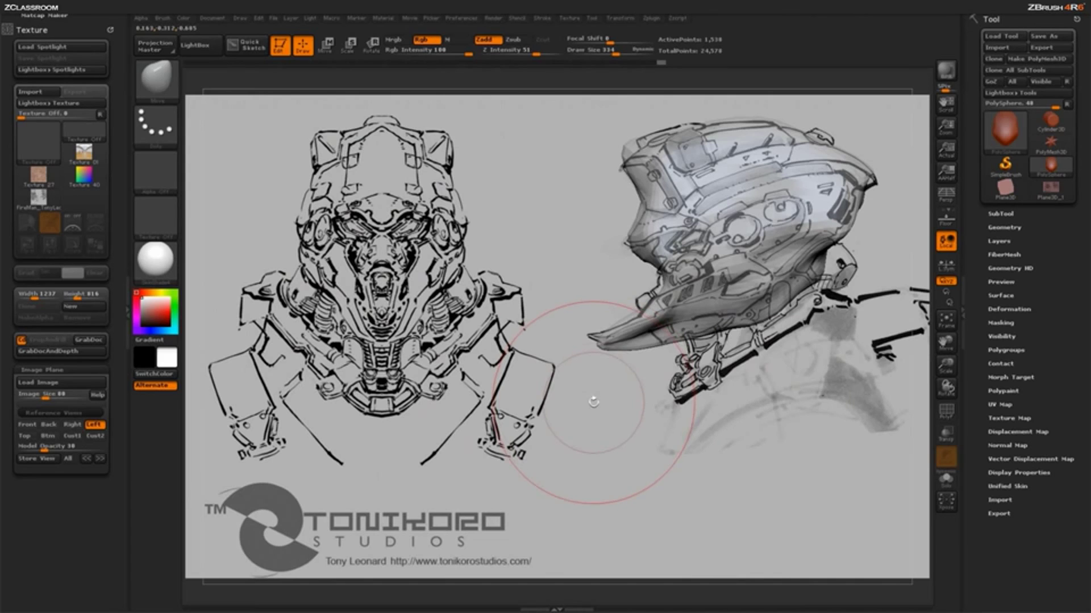
- Clear the reference drawing from the canvas and examine the head from side, three-quarter and front angles
key("ctrl")
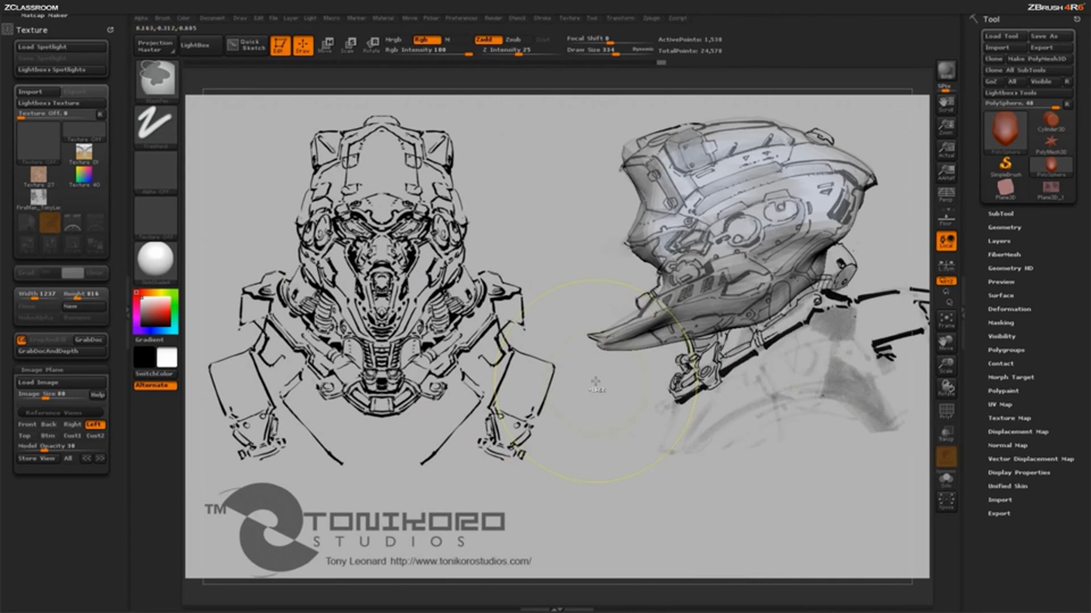
key("ctrl+n")
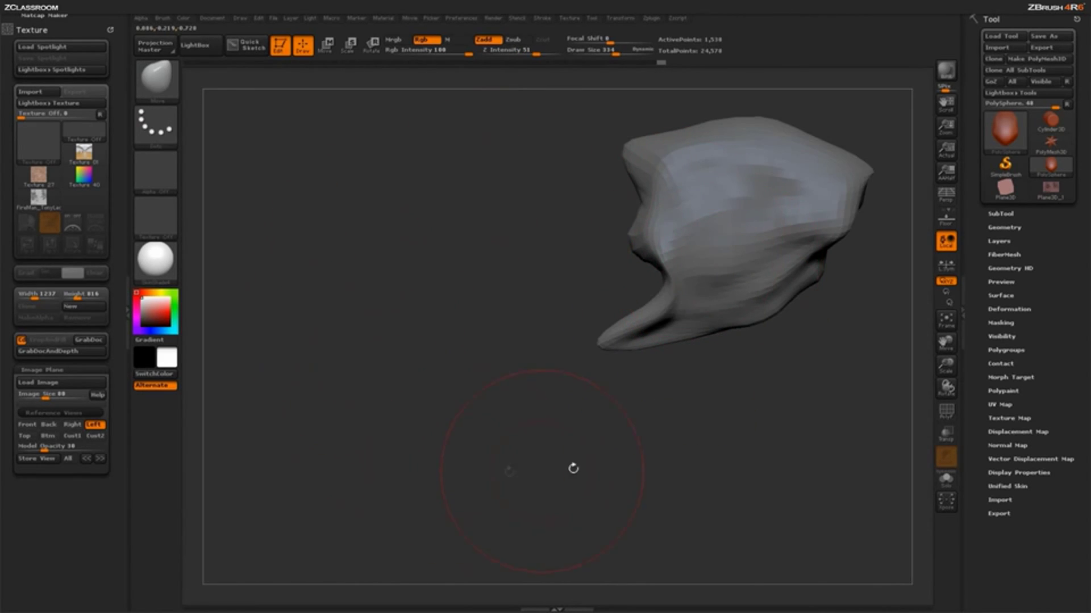
mouse_move(573, 468)
left_mouse_down()
mouse_move(808, 377)
mouse_move(731, 426)
mouse_move(696, 385)
left_mouse_up()
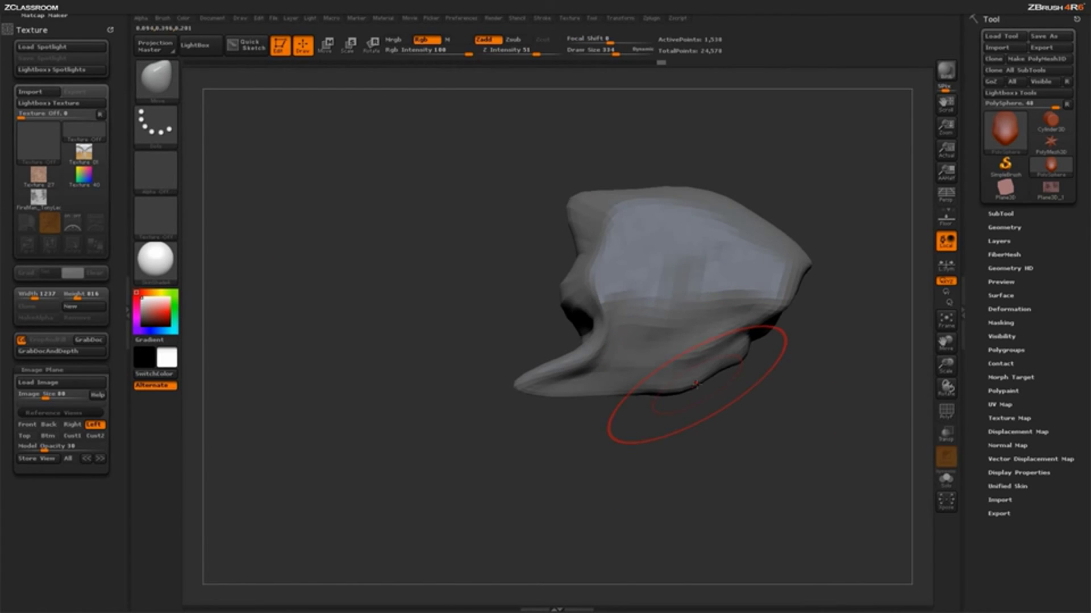
left_click_drag(737, 139, 642, 314)
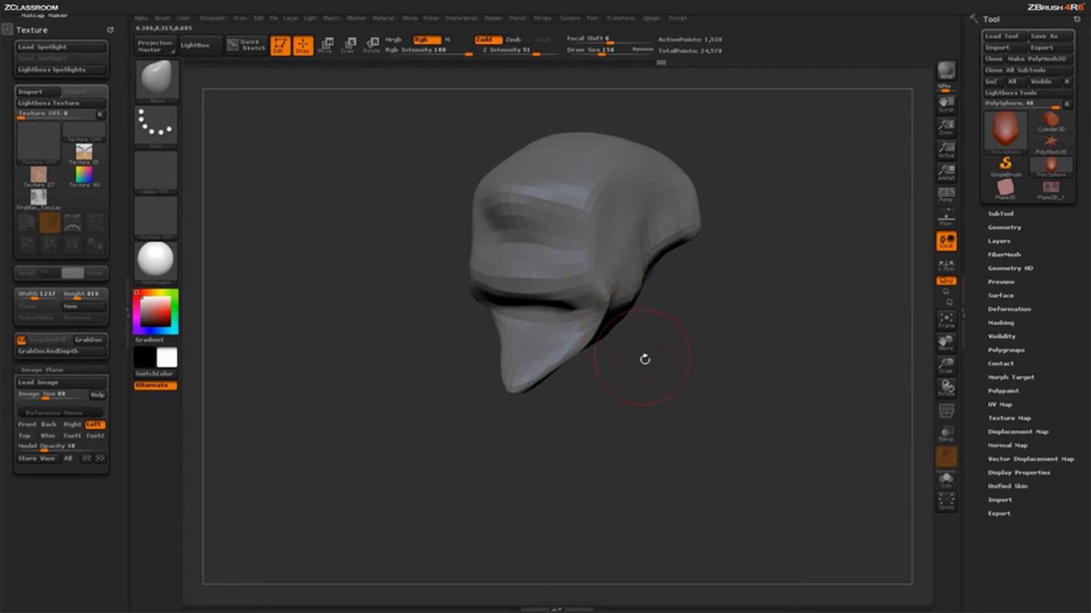
left_click_drag(645, 359, 473, 245)
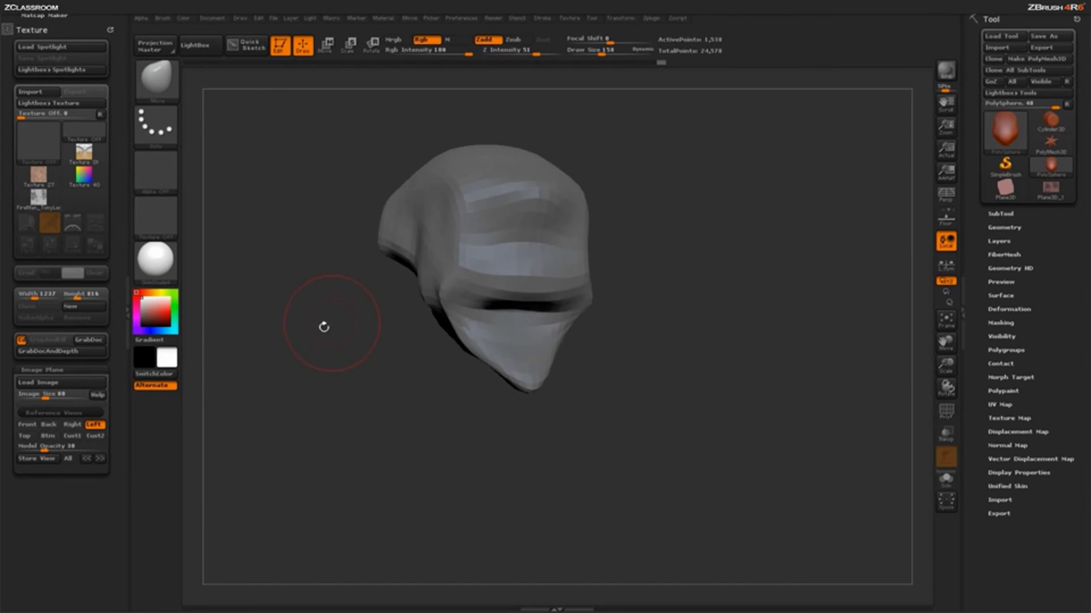
left_click_drag(440, 312, 334, 357)
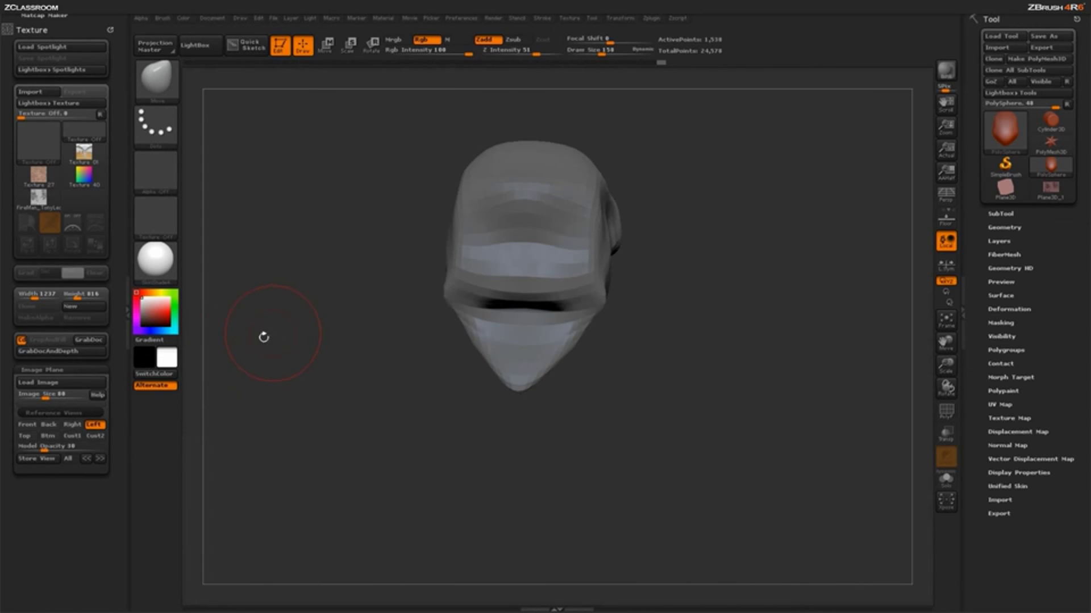
left_click_drag(361, 369, 255, 321)
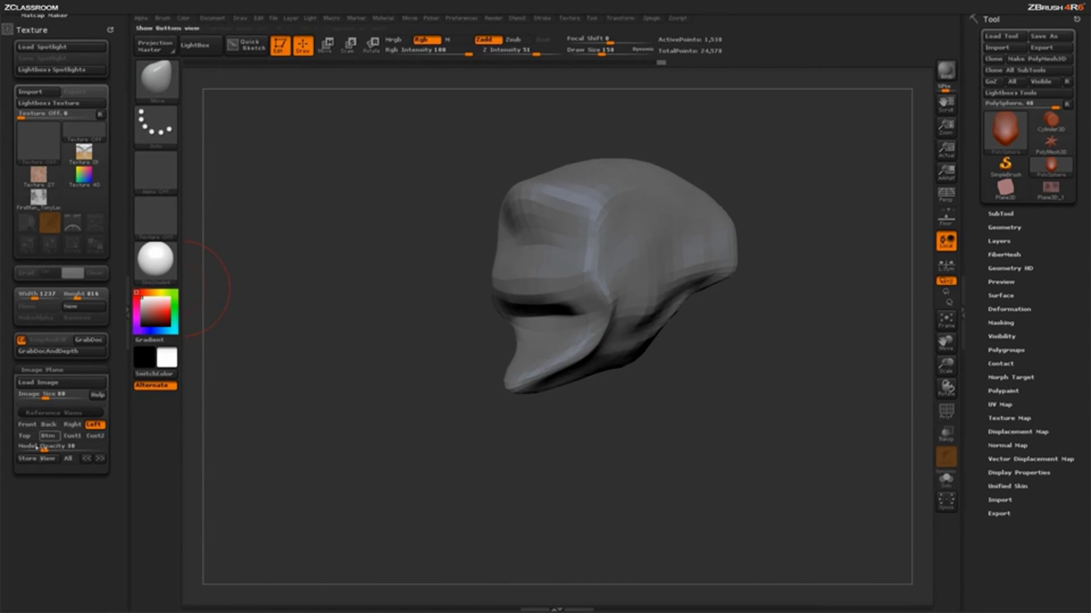
- Set the model opacity to 100 and change the head's color to yellow with Red 220, Green 255, Blue 0
left_click_drag(45, 448, 111, 452)
left_click_drag(474, 273, 341, 289)
left_click(164, 293)
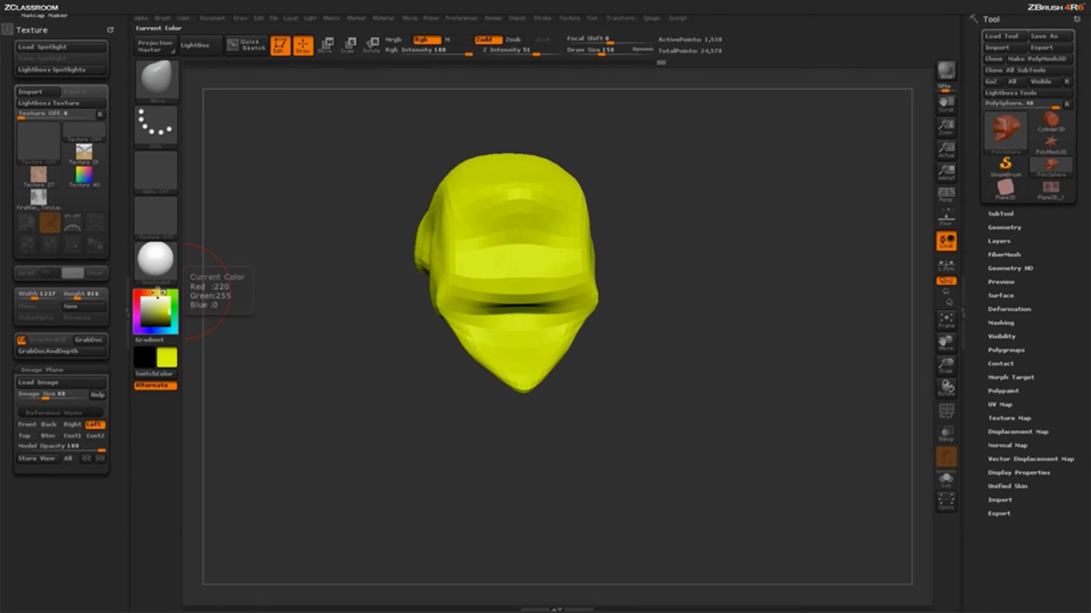
- Change the head's display color to white
left_click(142, 298)
left_click_drag(433, 416, 374, 440)
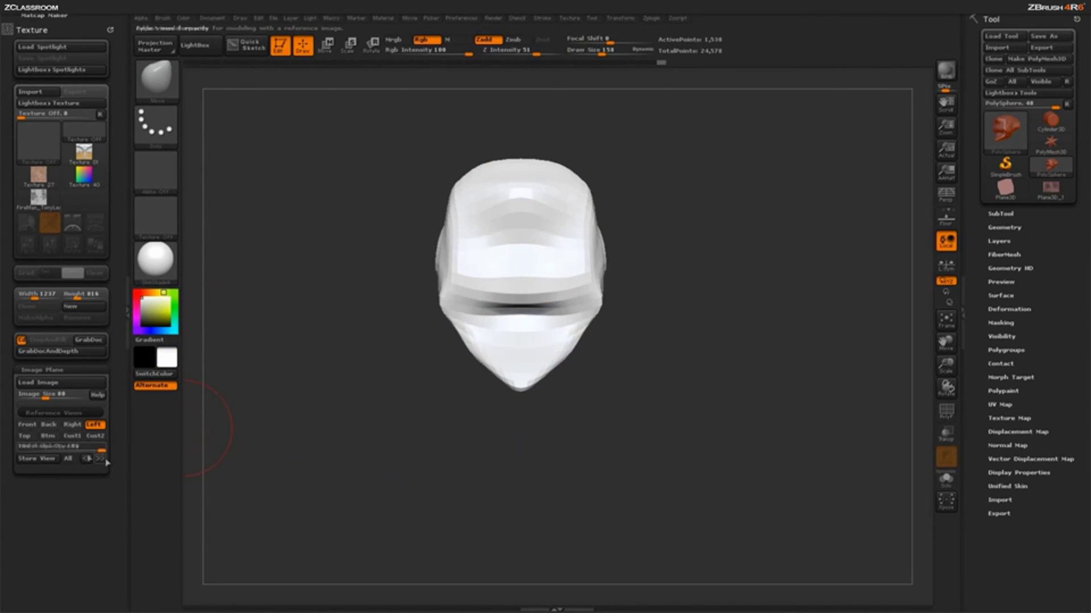
left_click_drag(442, 448, 443, 467, "alt")
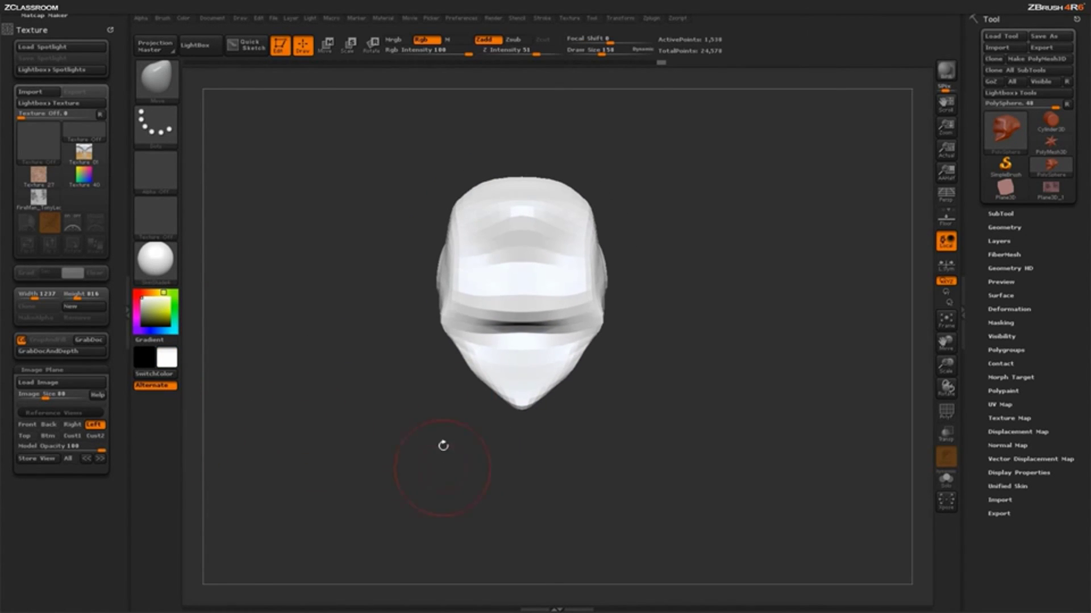
left_click_drag(462, 322, 458, 325)
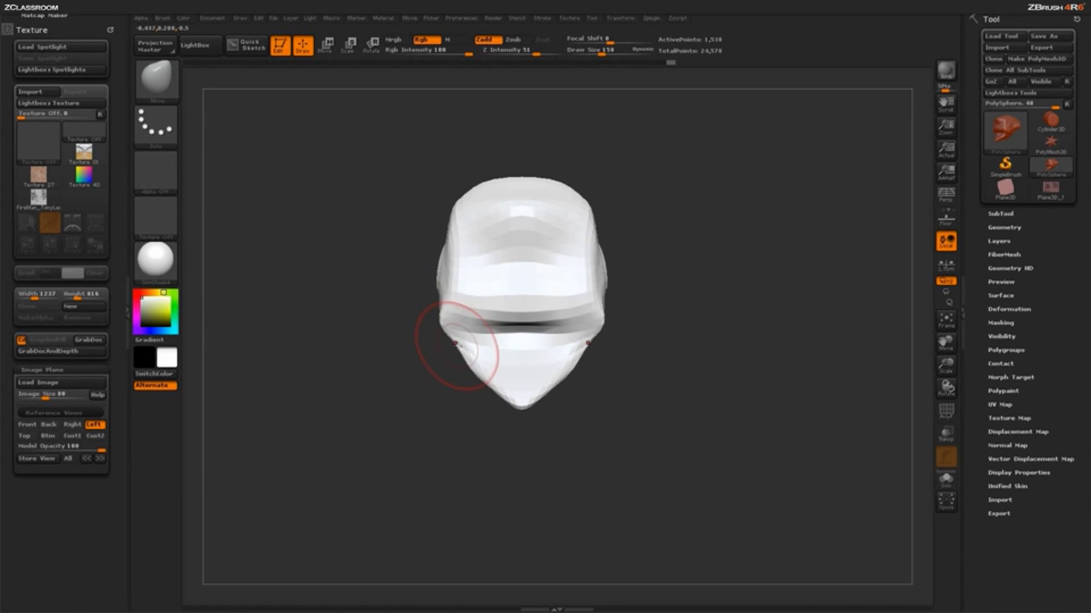
- Build up the cheeks and the sides of the face with the ClayBuildup brush
key("b")
key("c")
key("b")
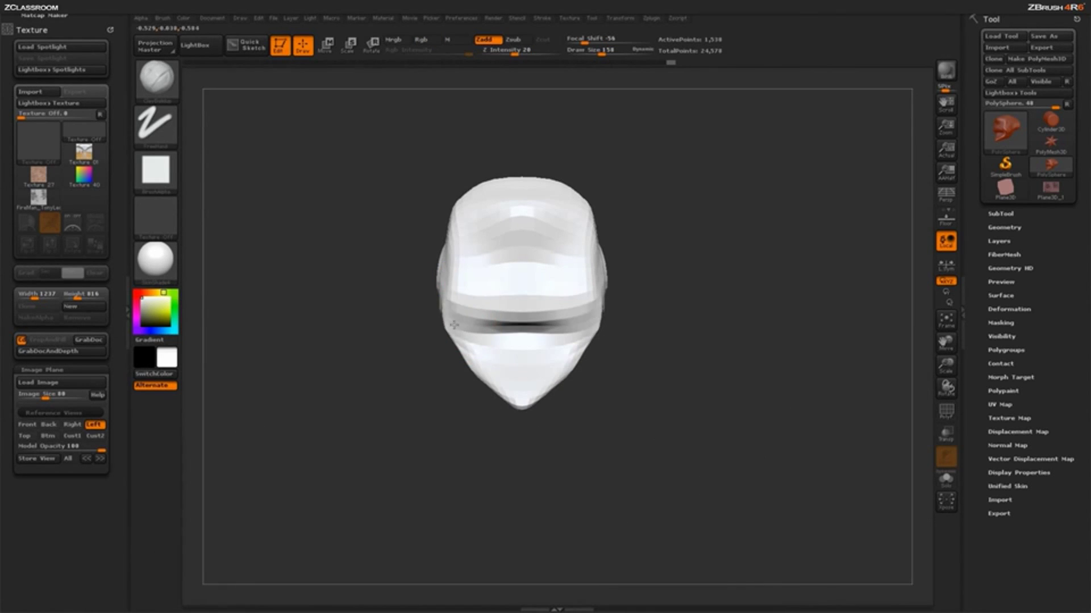
mouse_move(454, 325)
left_mouse_down()
mouse_move(451, 350)
mouse_move(520, 397)
mouse_move(482, 397)
left_mouse_up()
mouse_move(514, 307)
left_mouse_down()
mouse_move(565, 292)
mouse_move(573, 233)
left_mouse_up()
left_click_drag(676, 213, 594, 230)
left_click_drag(553, 302, 585, 213)
mouse_move(540, 265)
left_mouse_down()
mouse_move(574, 207)
mouse_move(585, 209)
left_mouse_up()
- Add more ClayBuildup strokes to the temples and the rear sides of the head
left_click_drag(595, 156, 638, 145)
mouse_move(571, 213)
left_mouse_down()
mouse_move(550, 278)
mouse_move(565, 211)
left_mouse_up()
left_click_drag(653, 190, 609, 207)
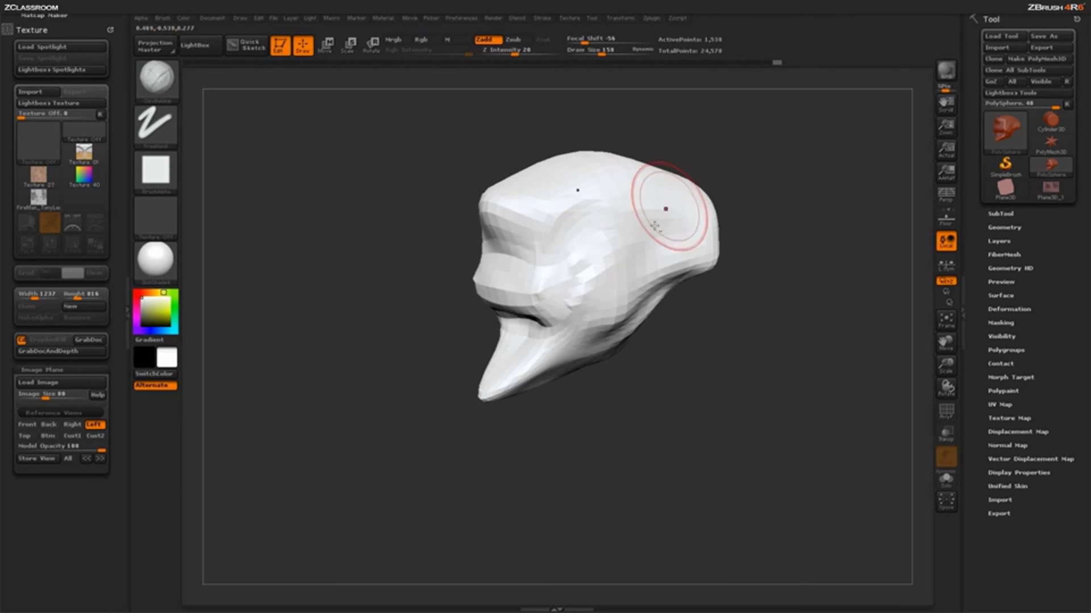
mouse_move(762, 226)
left_mouse_down()
mouse_move(770, 187)
mouse_move(806, 188)
left_mouse_up()
left_click_drag(710, 211, 706, 264)
mouse_move(761, 187)
left_mouse_down("shift")
mouse_move(818, 165)
mouse_move(753, 185)
left_mouse_up("shift")
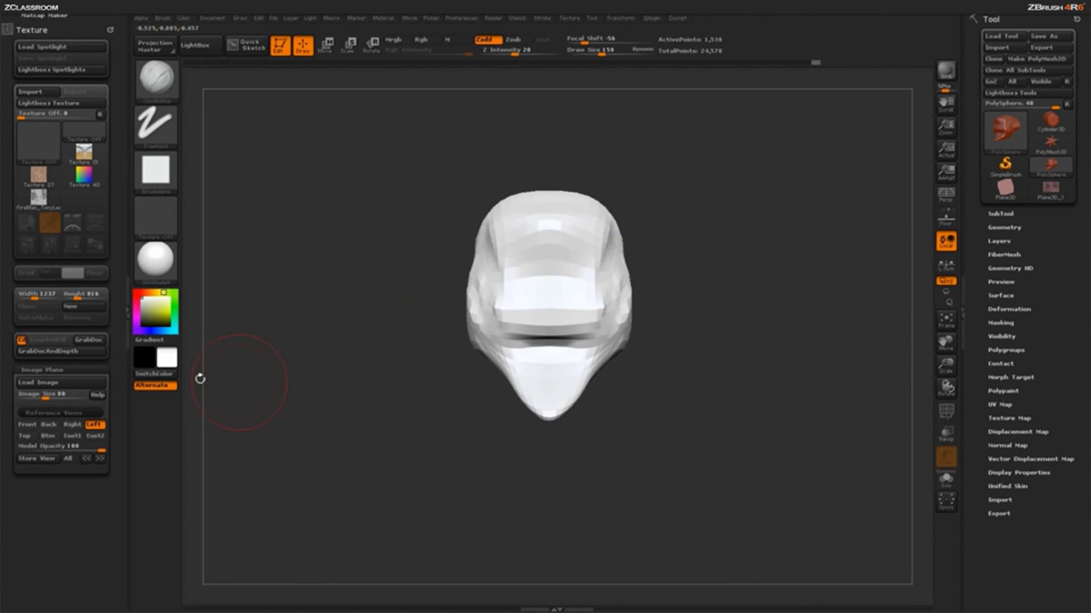
- Recall the stored Front and Left reference views and compare the sculpted head's face profile with the drawing
left_click(27, 426)
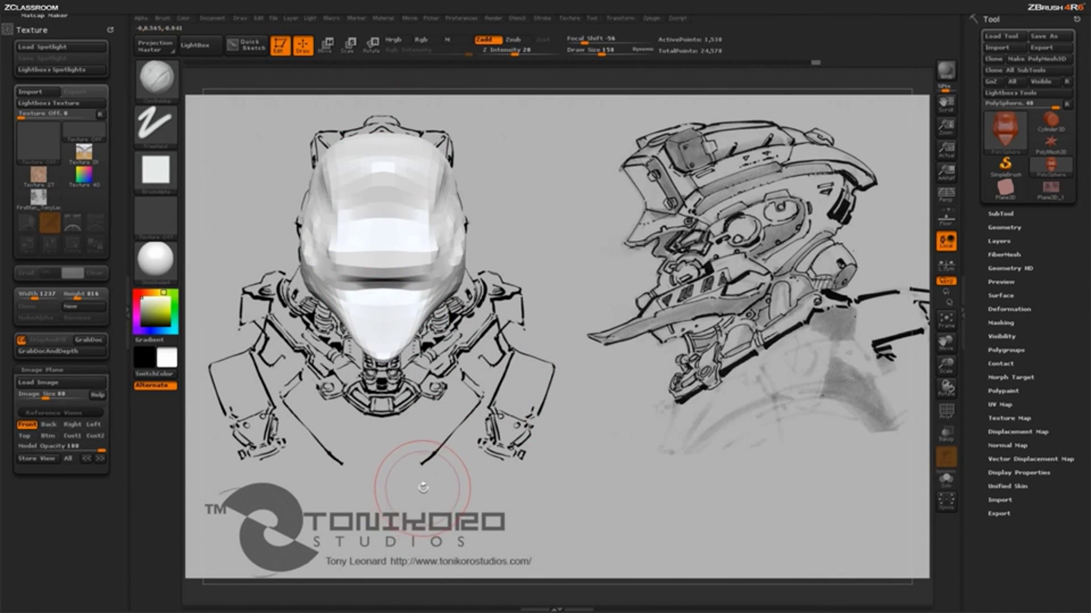
left_click(103, 426)
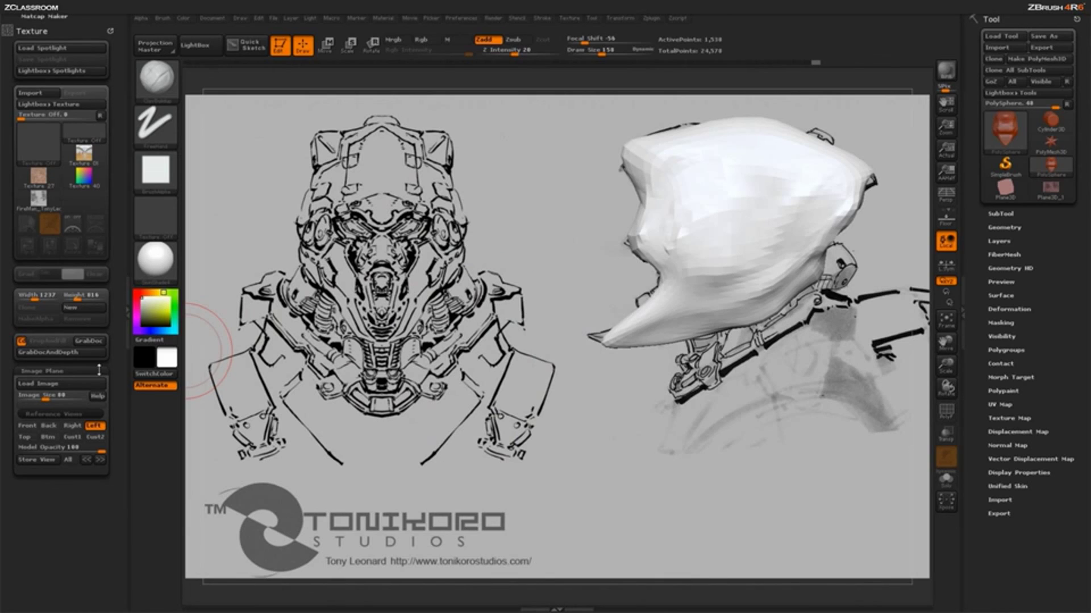
left_click_drag(99, 369, 99, 390)
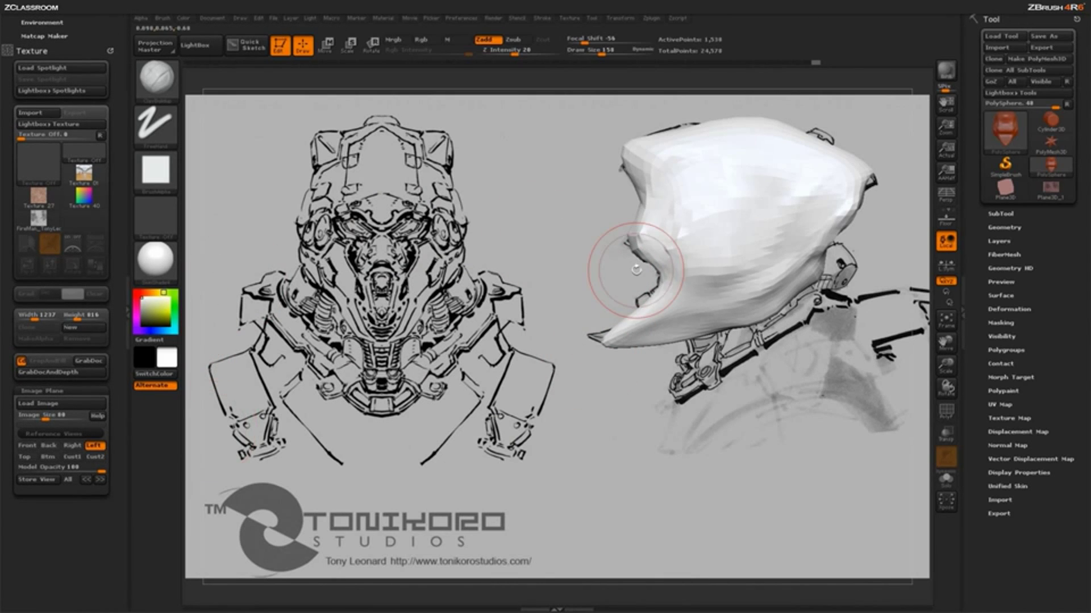
left_click_drag(636, 270, 639, 187)
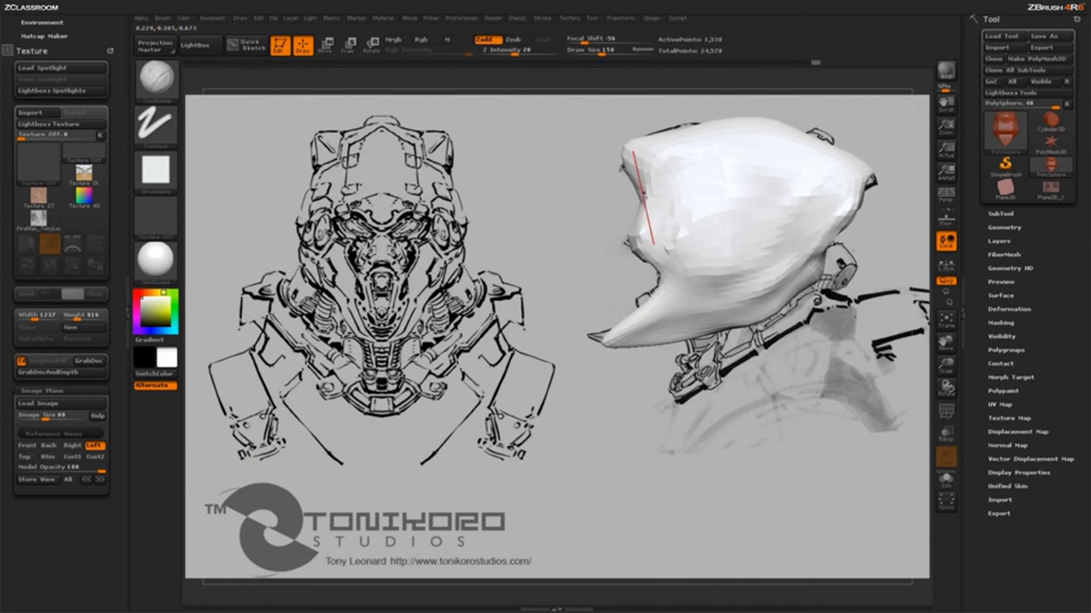
left_click(273, 18)
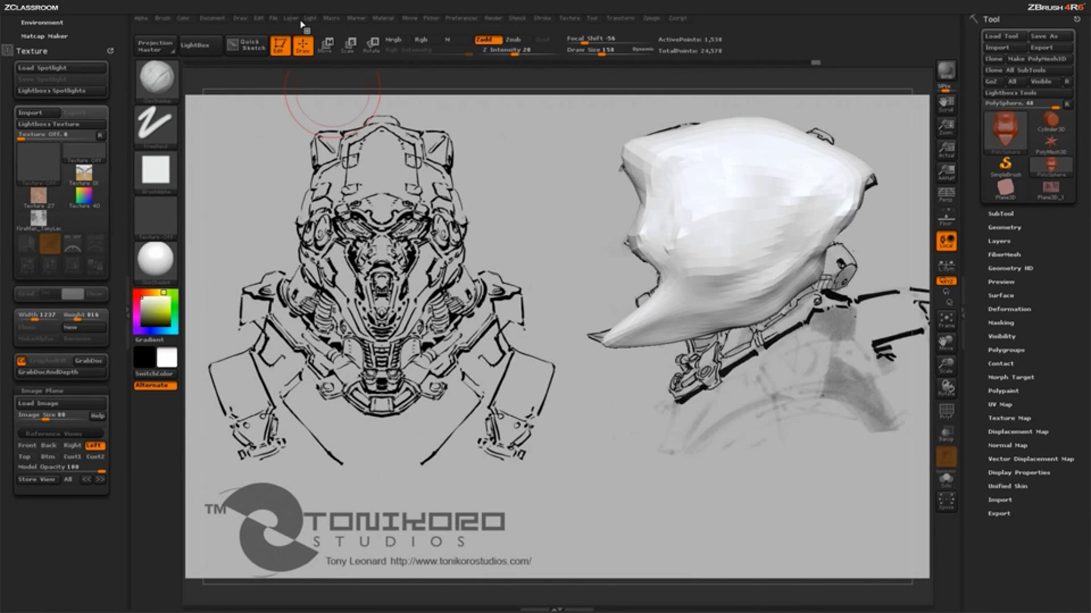
left_click(274, 18)
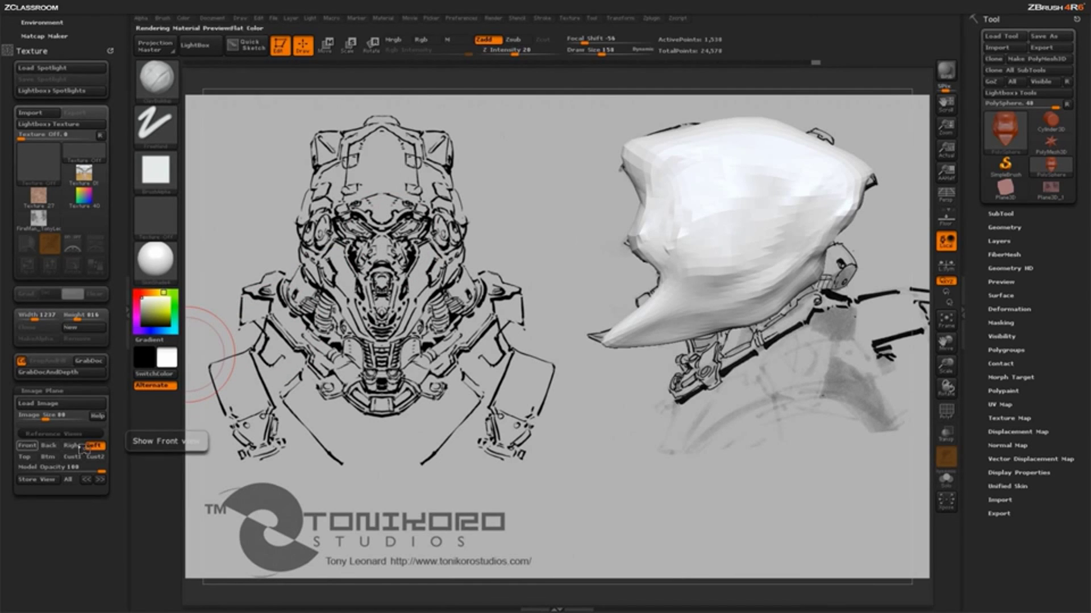
- Alternate between the Front and Left reference views, finishing with the head over the front drawing
left_click(27, 446)
left_click(94, 445)
left_click(27, 446)
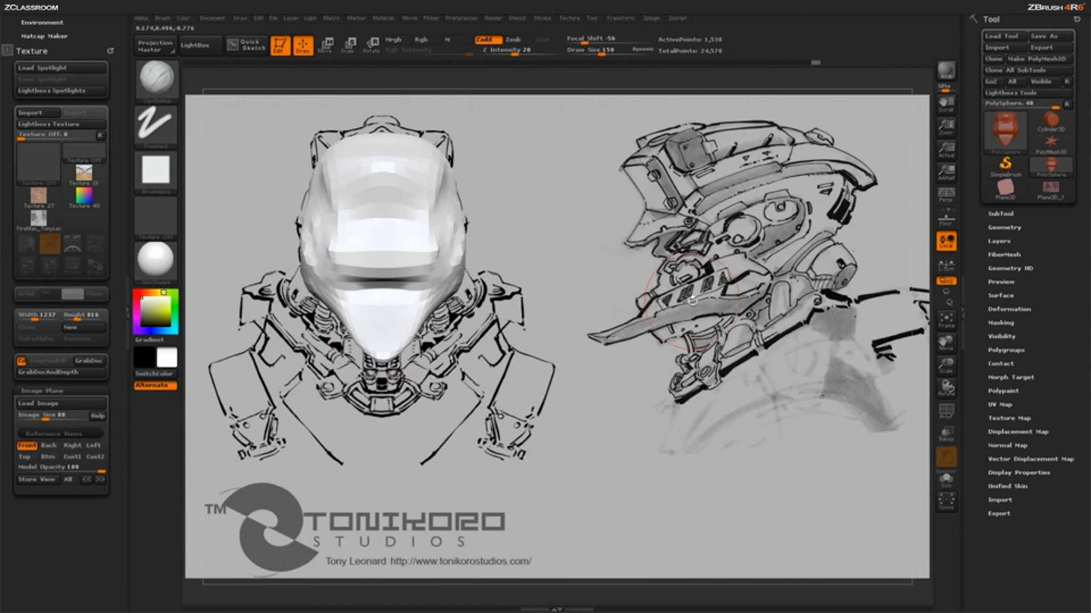
- Clear the reference drawing from the canvas, move the head out of alignment, and recall the stored Left reference view
key("ctrl+n")
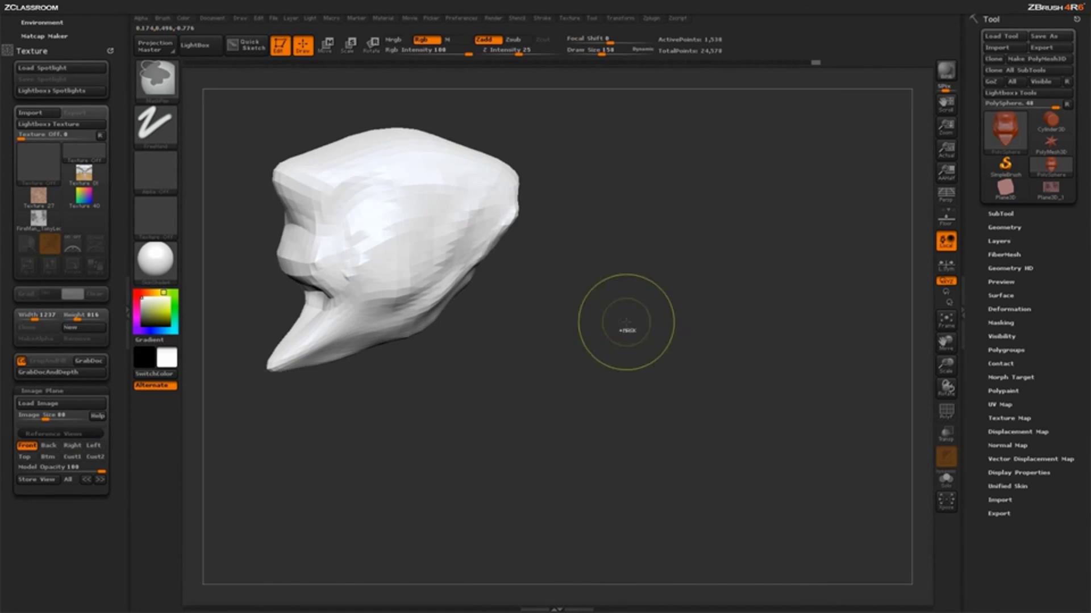
mouse_move(609, 329)
left_mouse_down("alt")
mouse_move(672, 382)
mouse_move(531, 382)
left_mouse_up("alt")
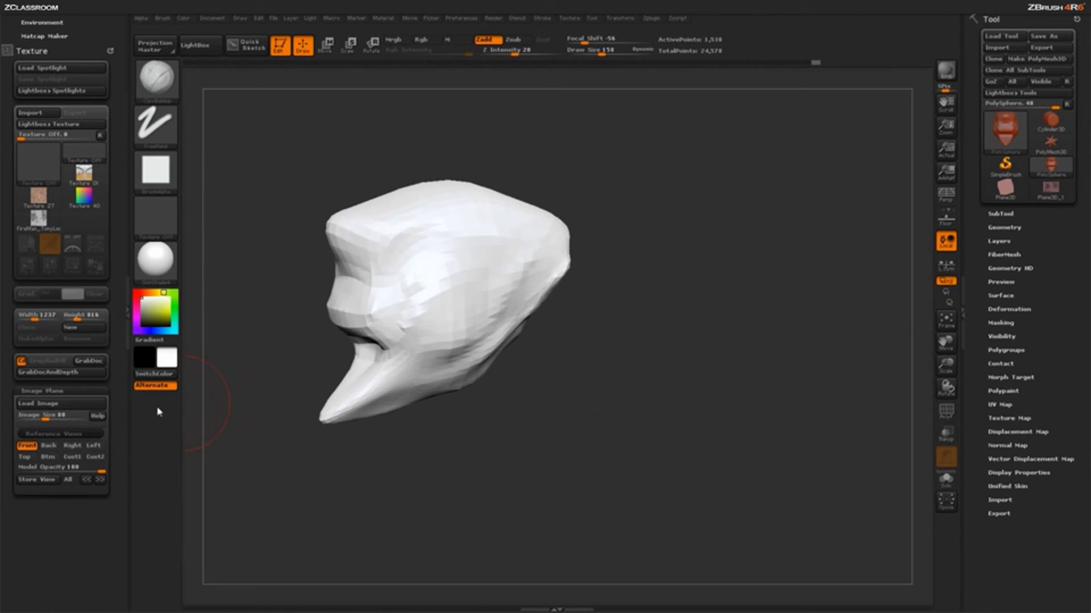
left_click(94, 448)
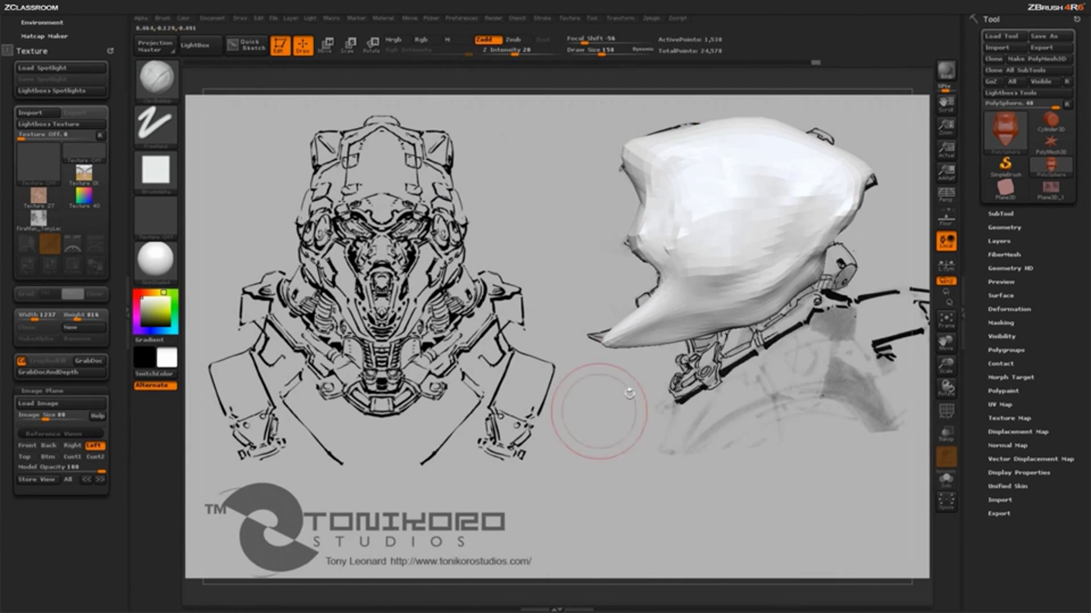